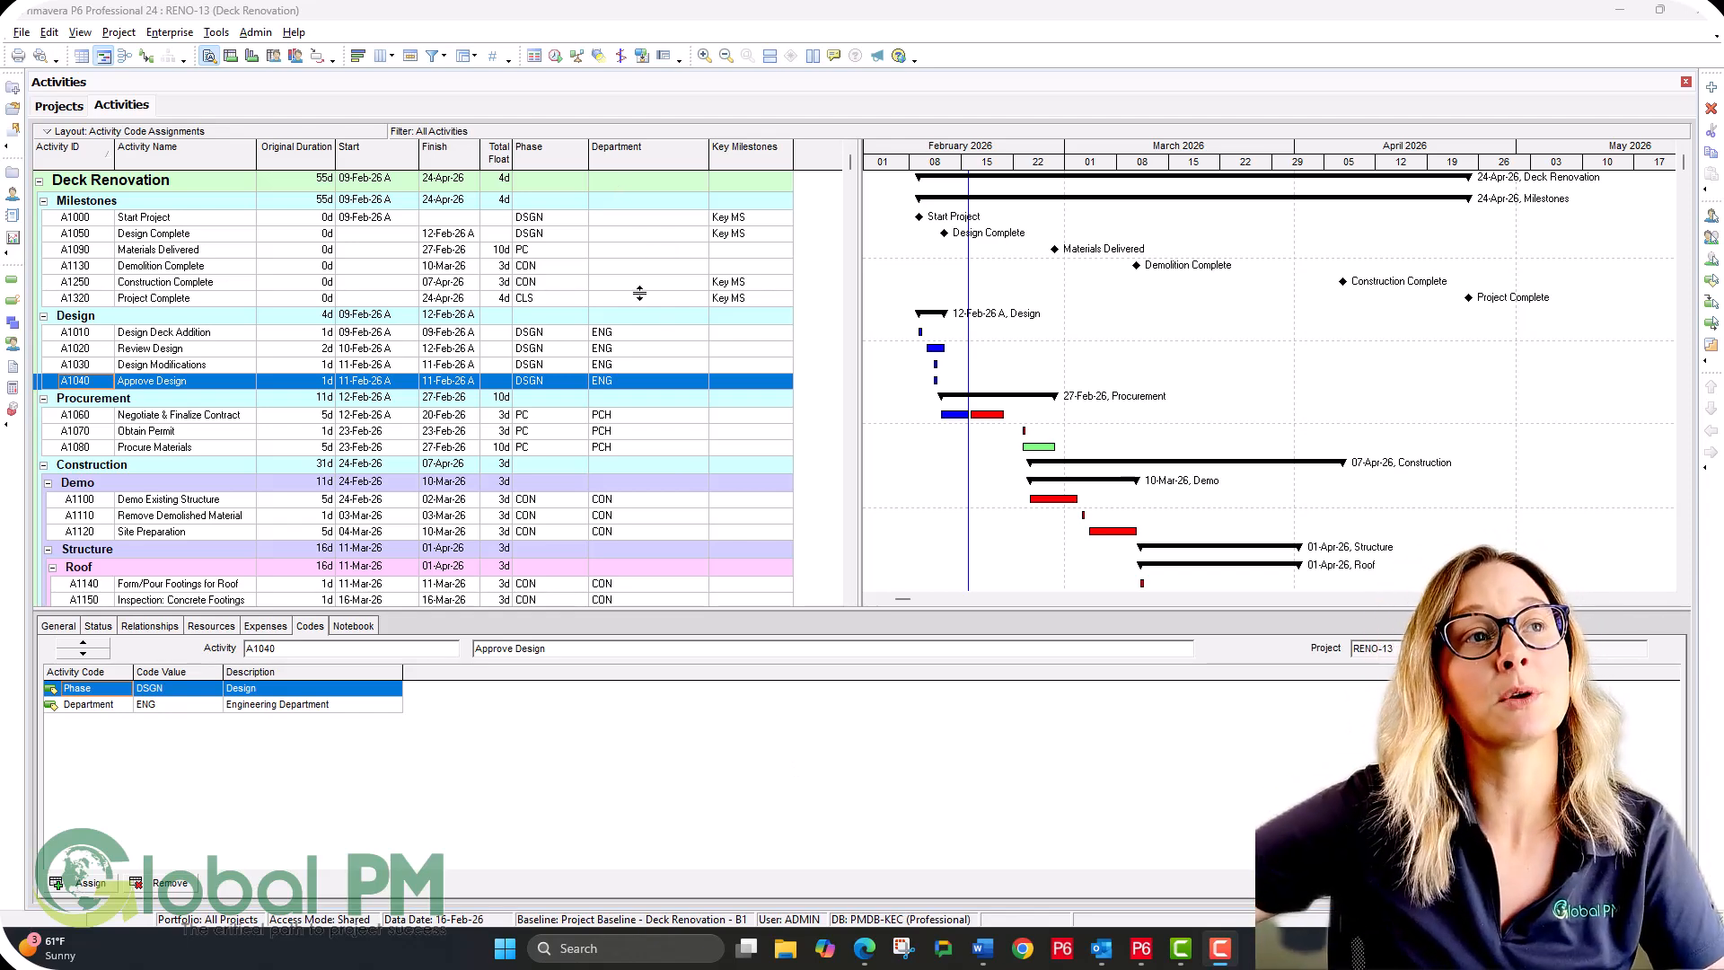
pyautogui.scroll(-2, 643, 301)
pyautogui.scroll(-3, 643, 301)
pyautogui.scroll(6, 643, 303)
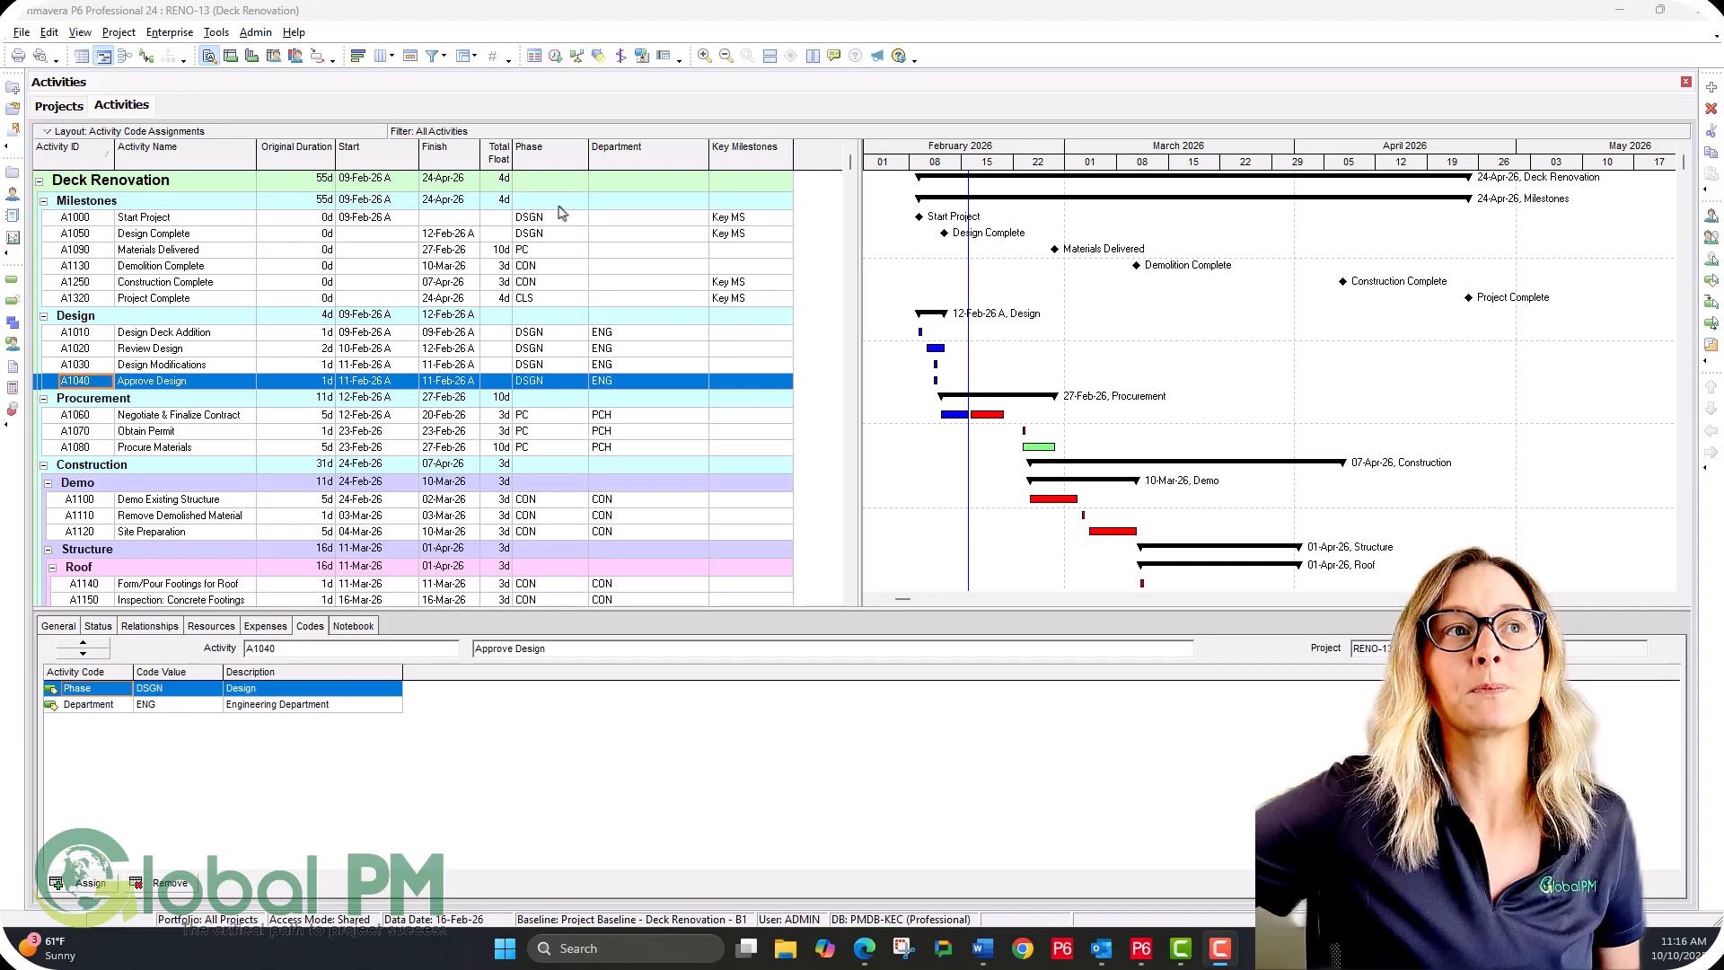
# Create a new global activity code named Subcontractor
pyautogui.click(185, 34)
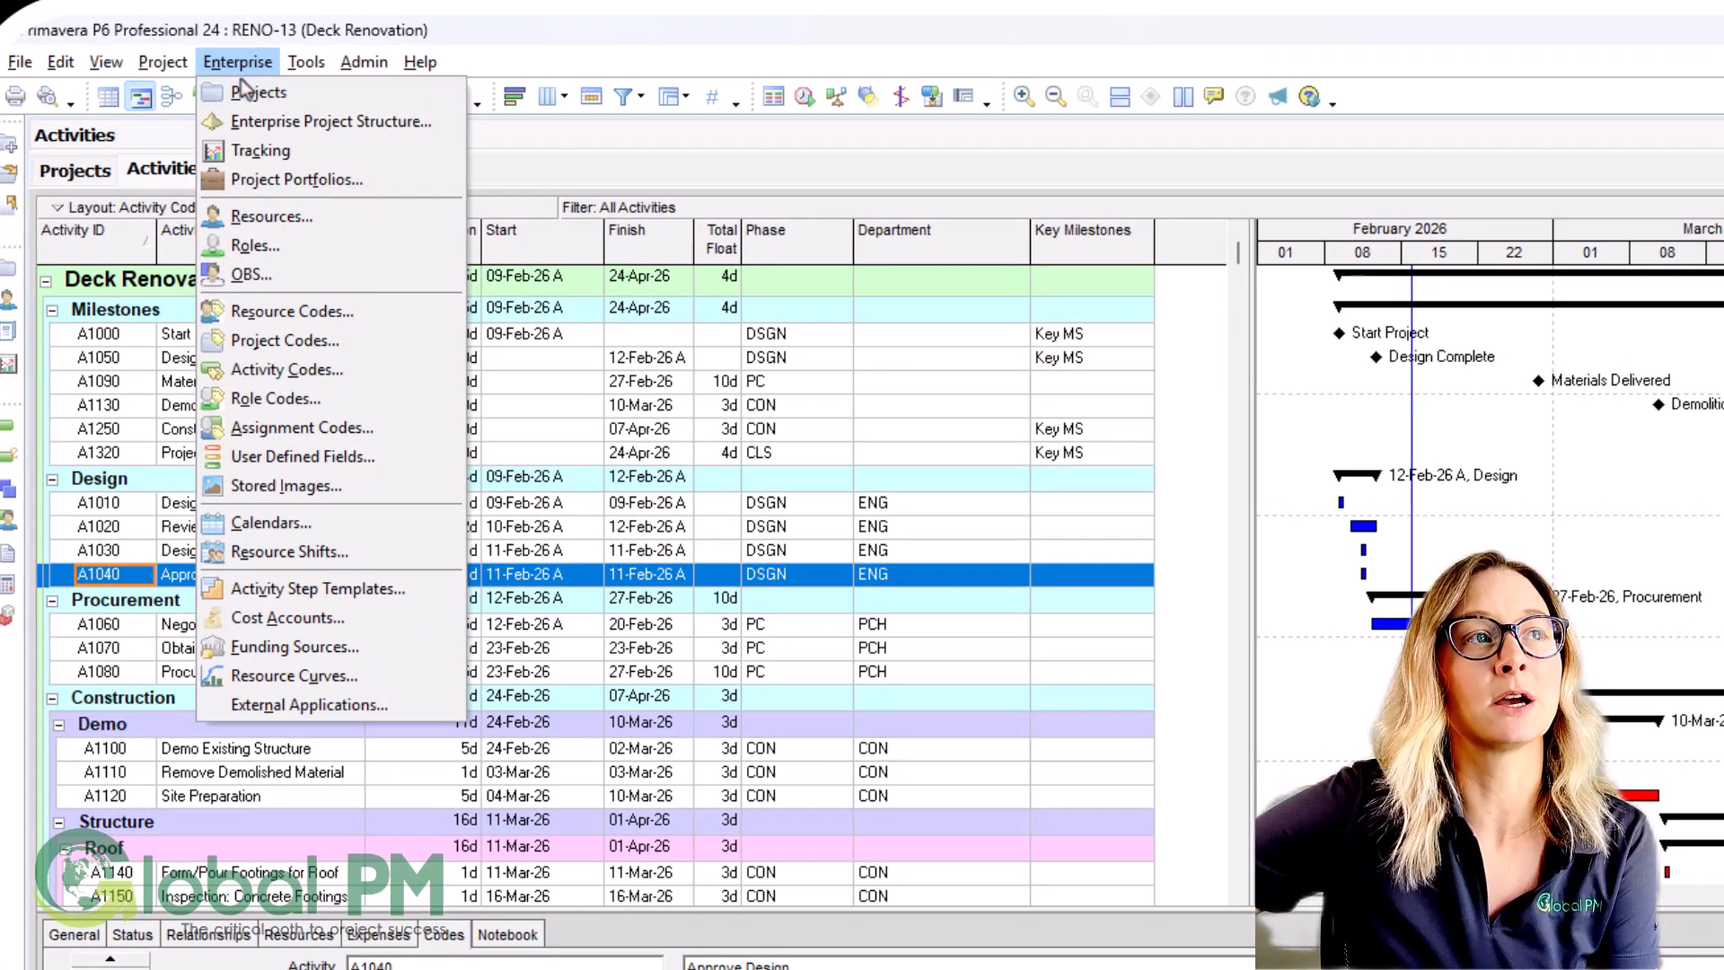
pyautogui.click(339, 377)
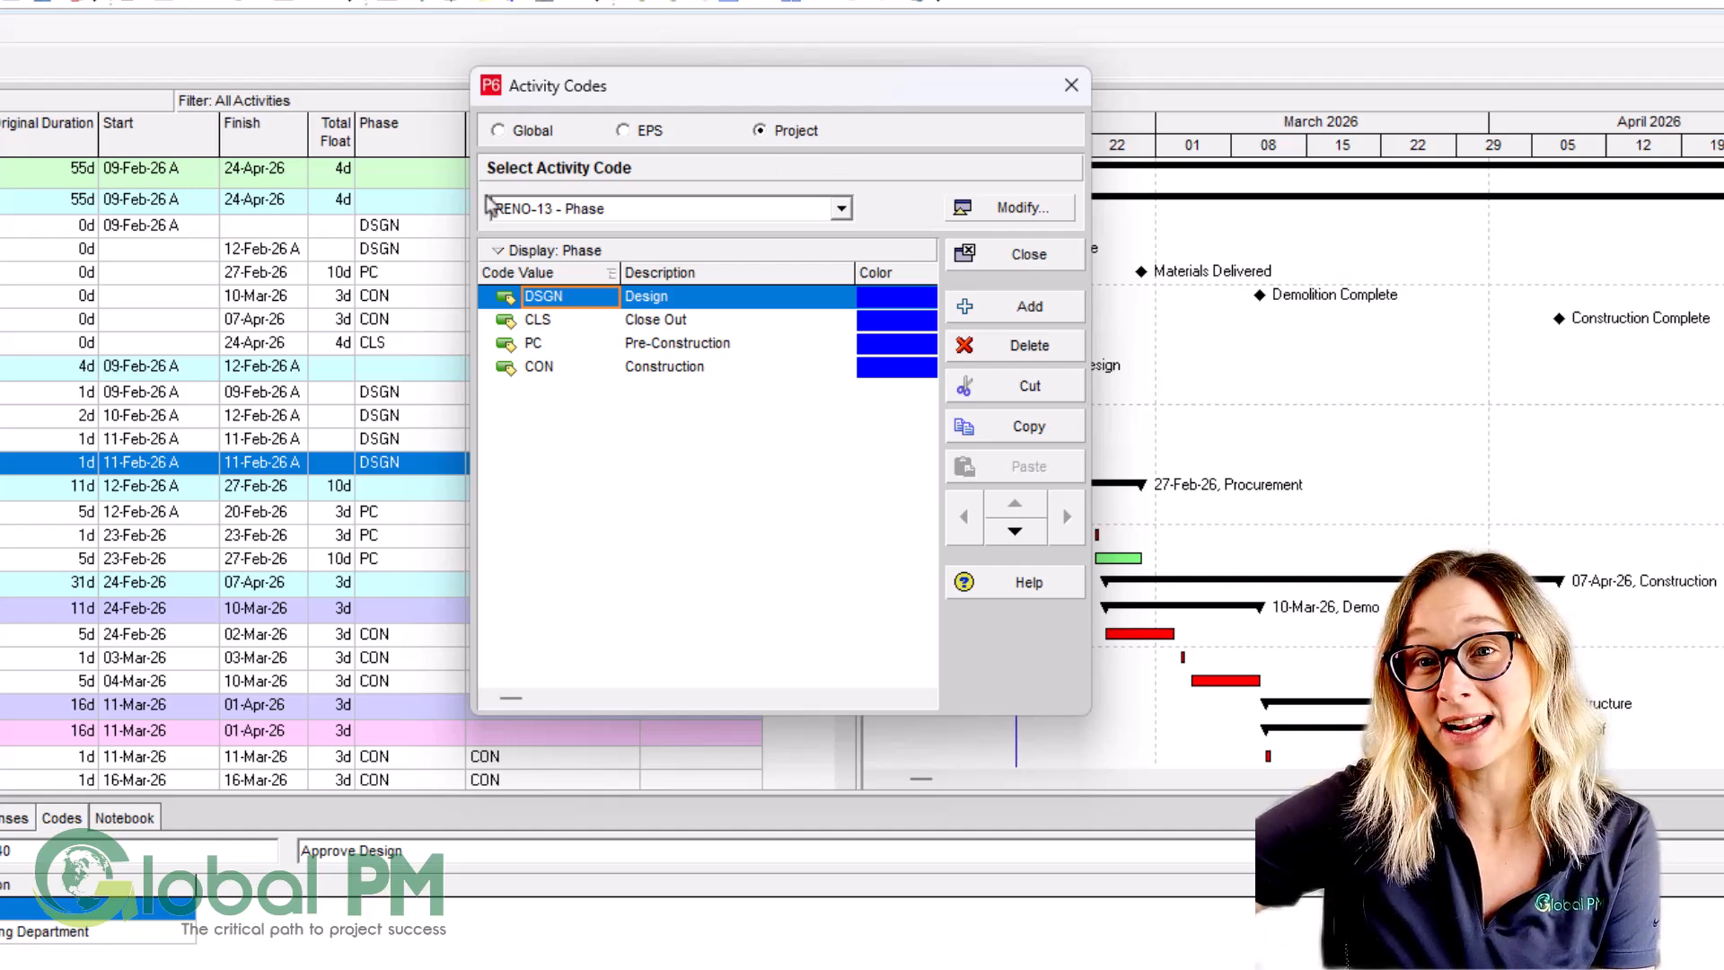
pyautogui.click(514, 130)
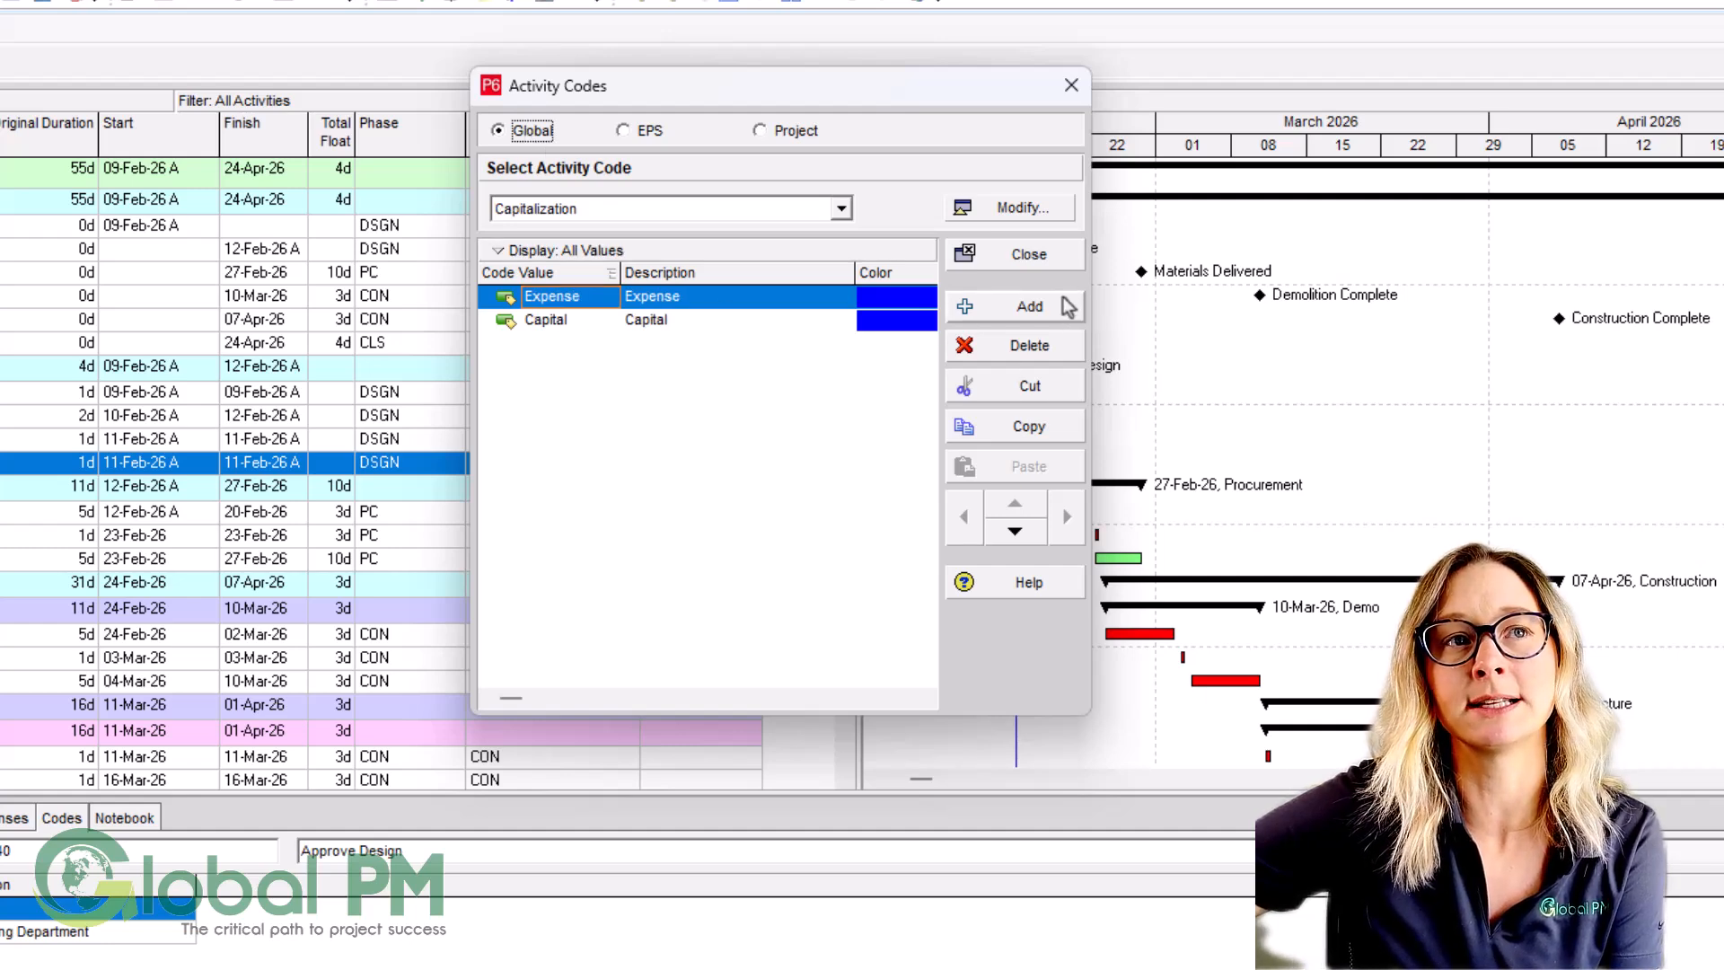
pyautogui.click(1031, 214)
pyautogui.click(839, 367)
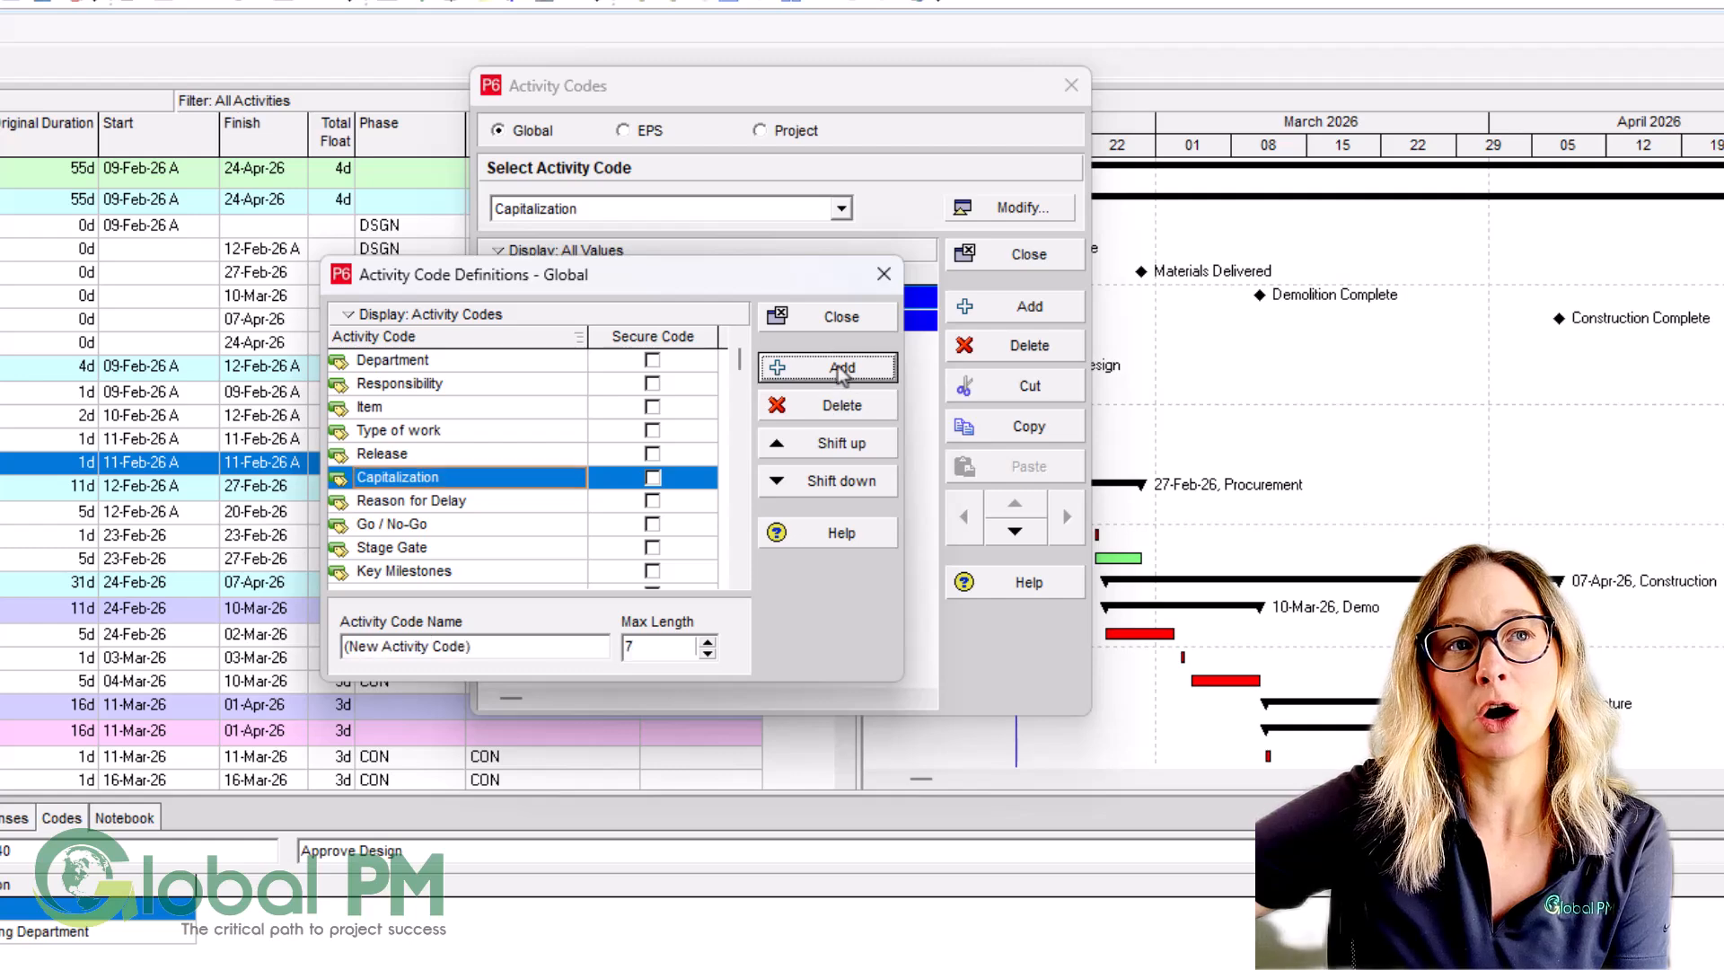
pyautogui.write('Subcontra')
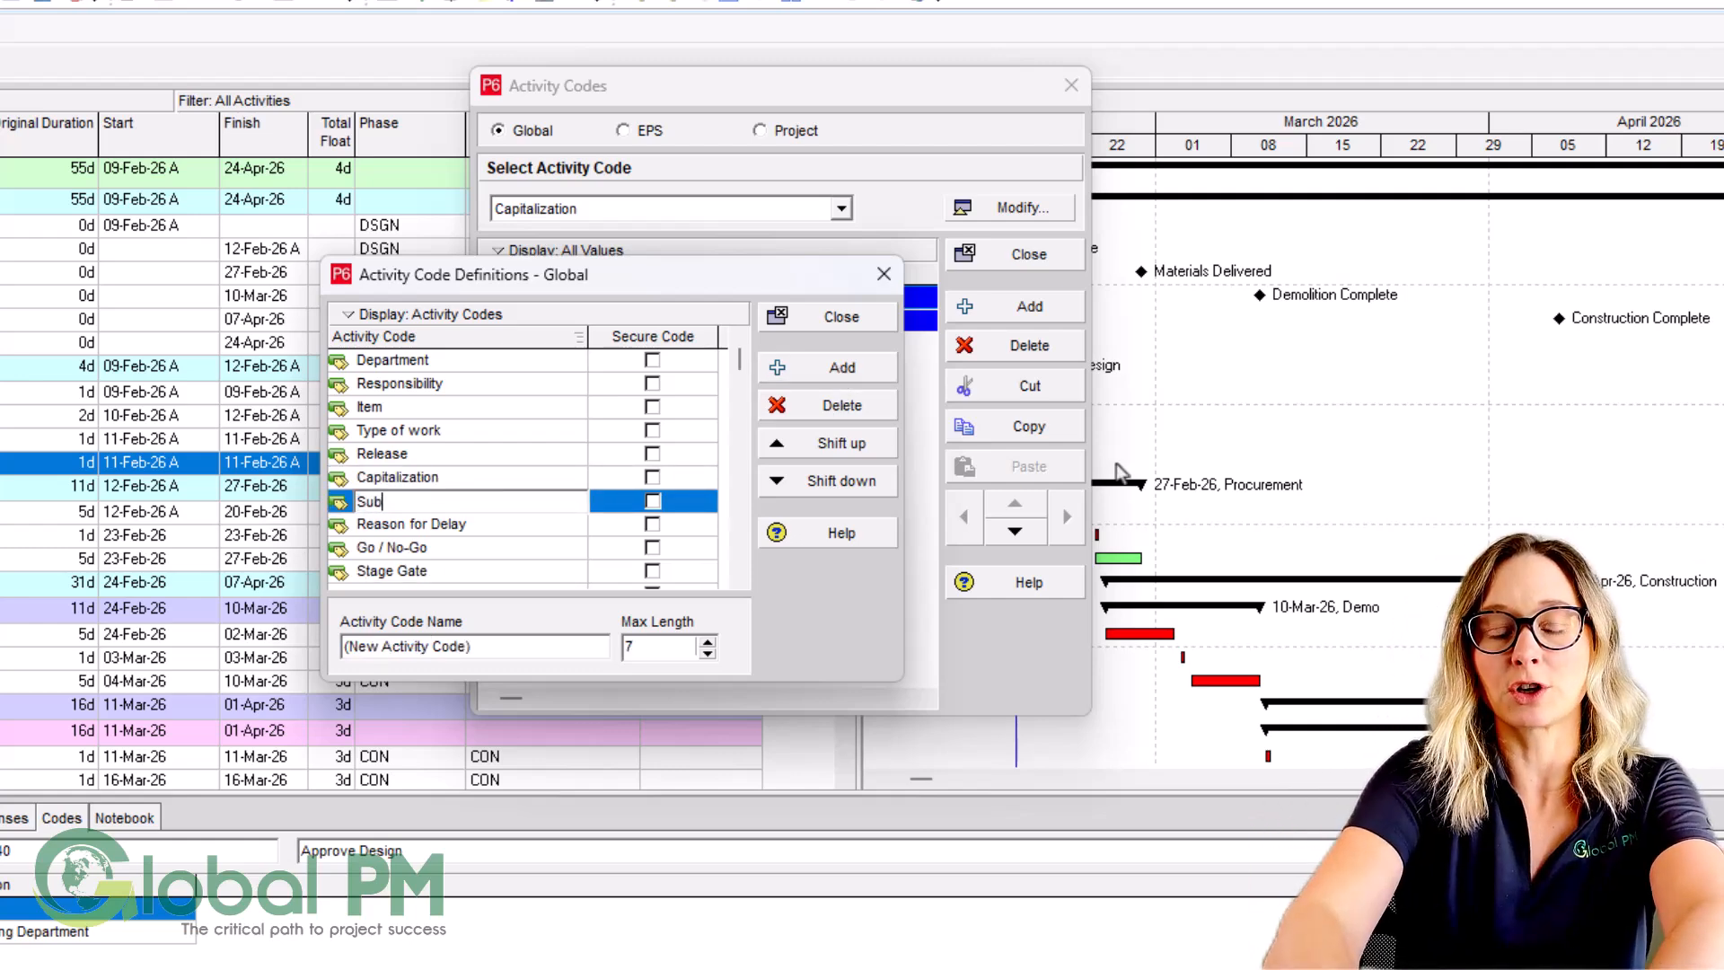
pyautogui.write('ctor')
pyautogui.click(851, 319)
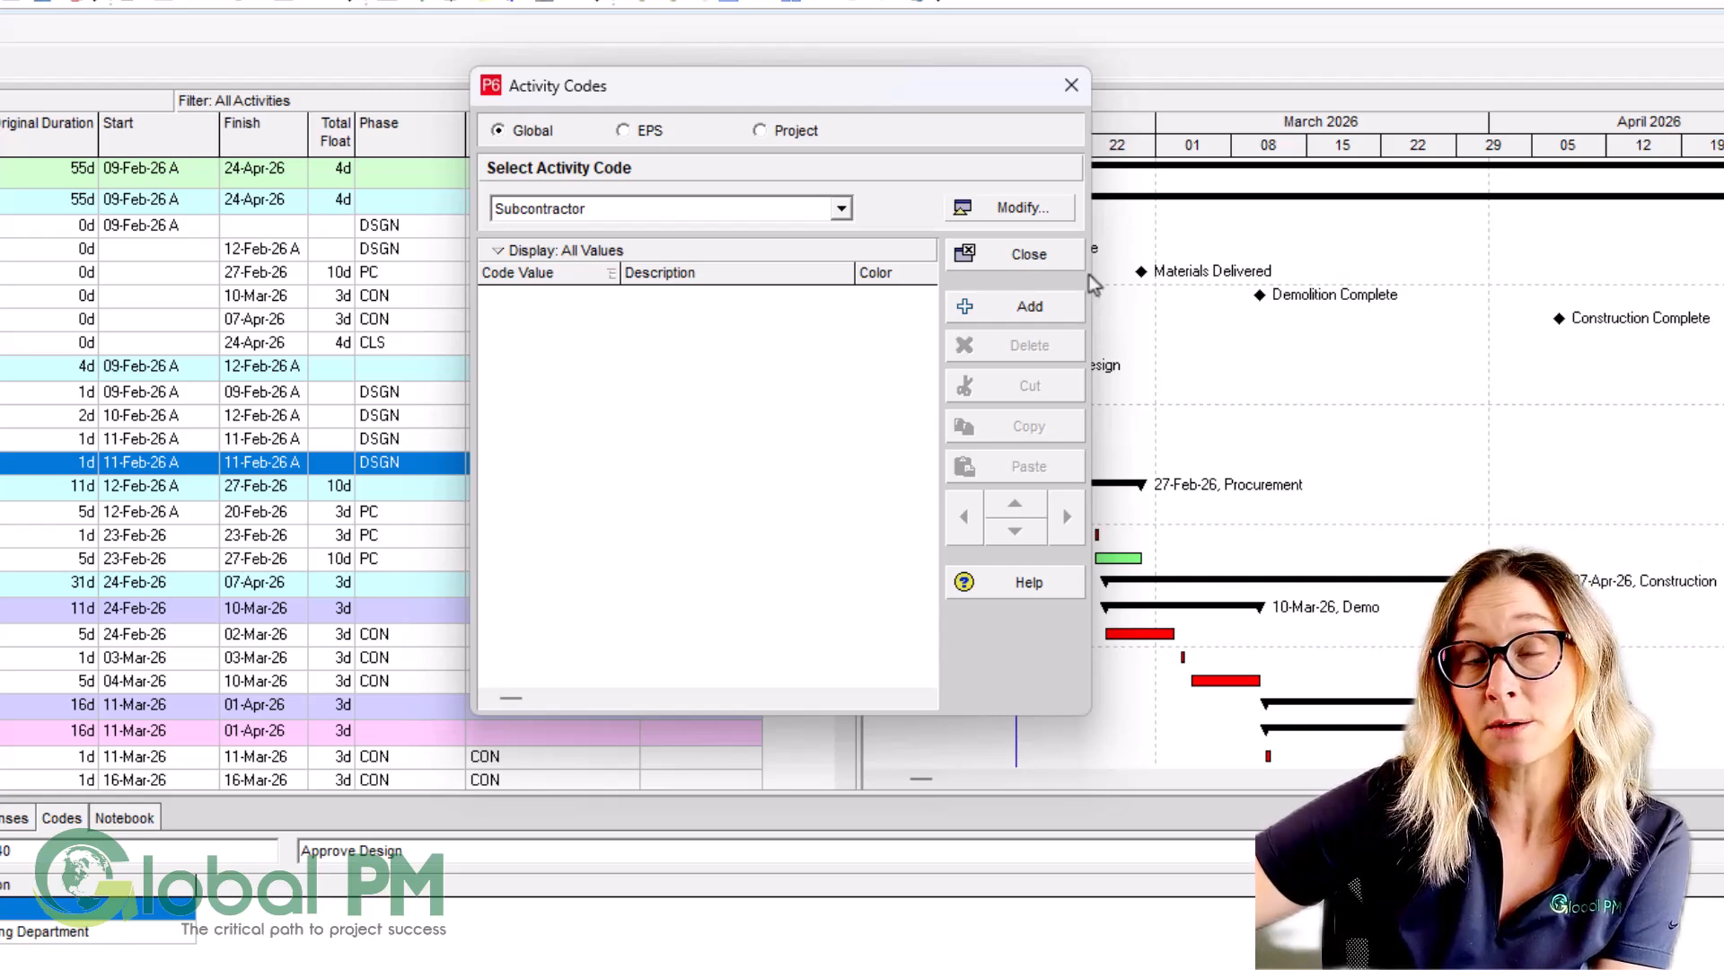
# Add the code value GPM with the description Global PM to the Subcontractor activity code
pyautogui.click(1055, 310)
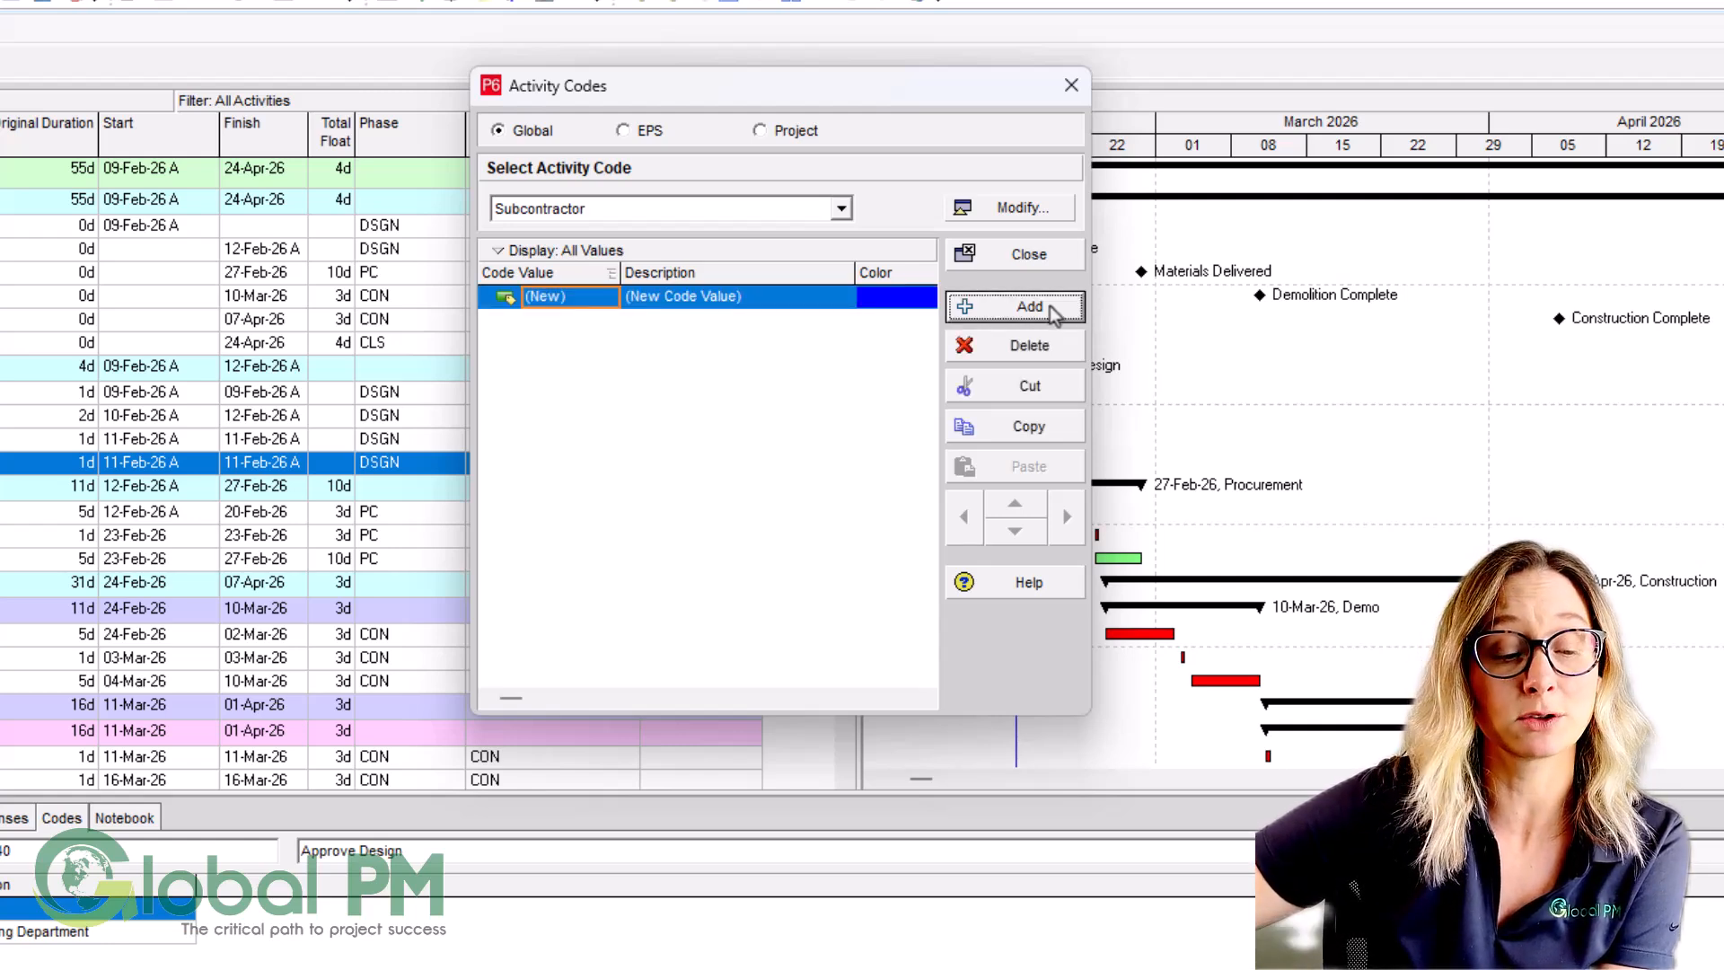
pyautogui.click(606, 297)
pyautogui.write('GPM')
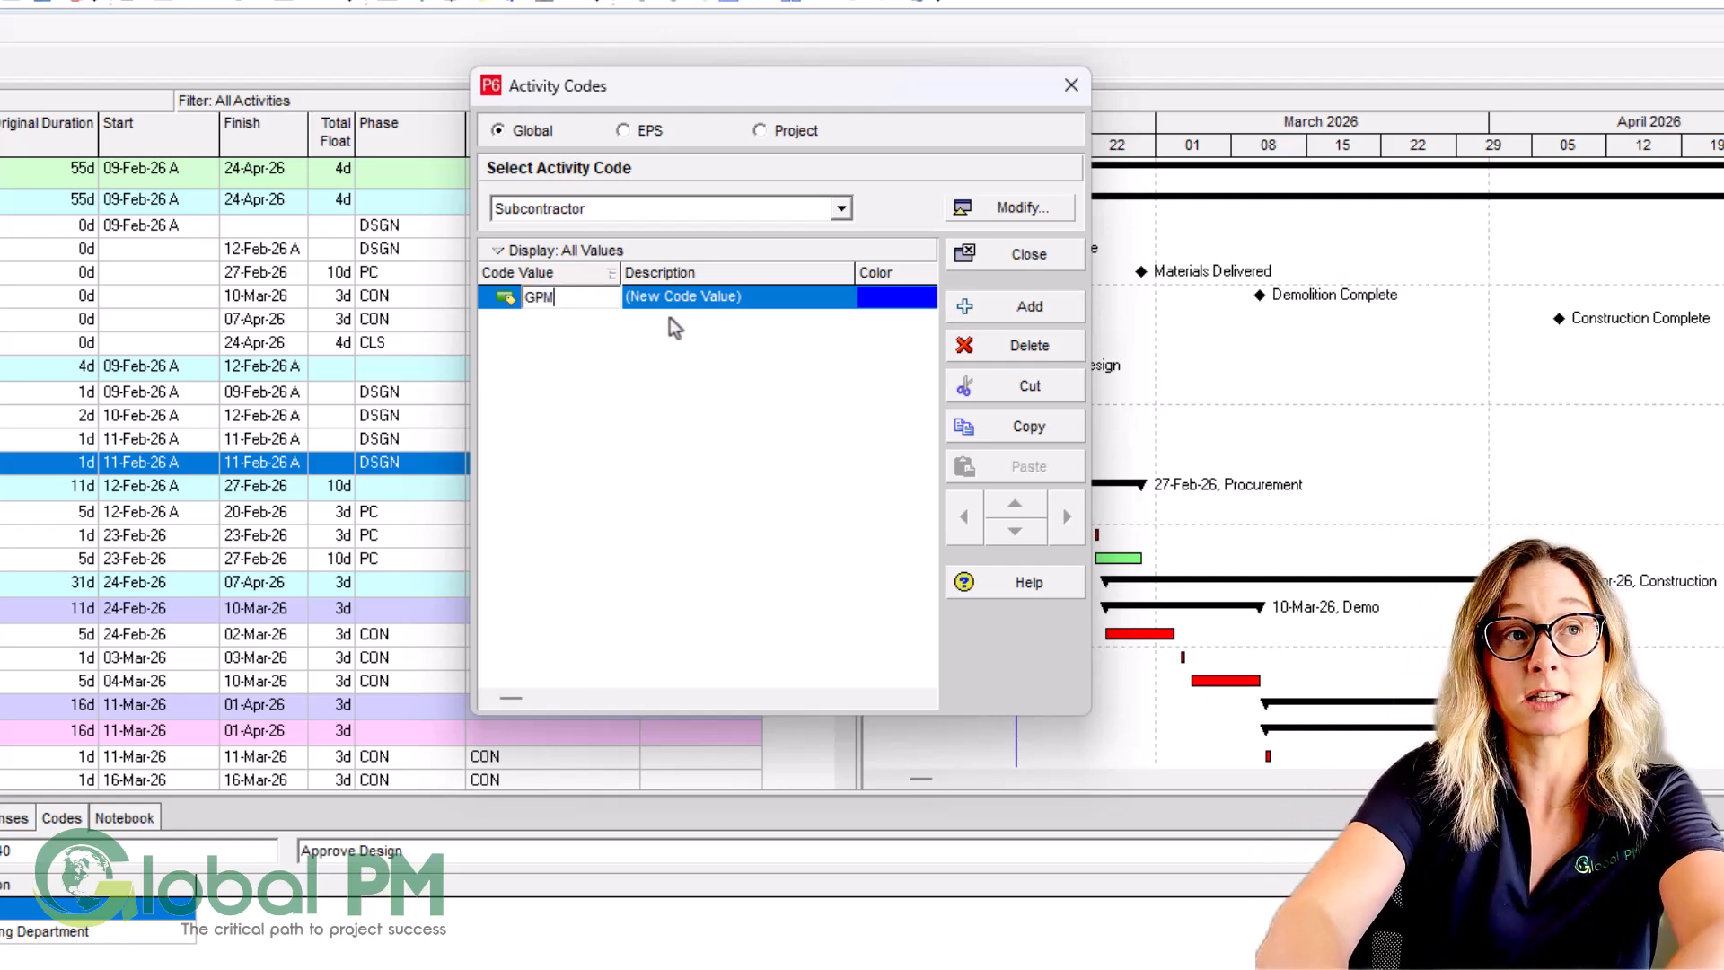
pyautogui.press('Tab')
pyautogui.write('Global')
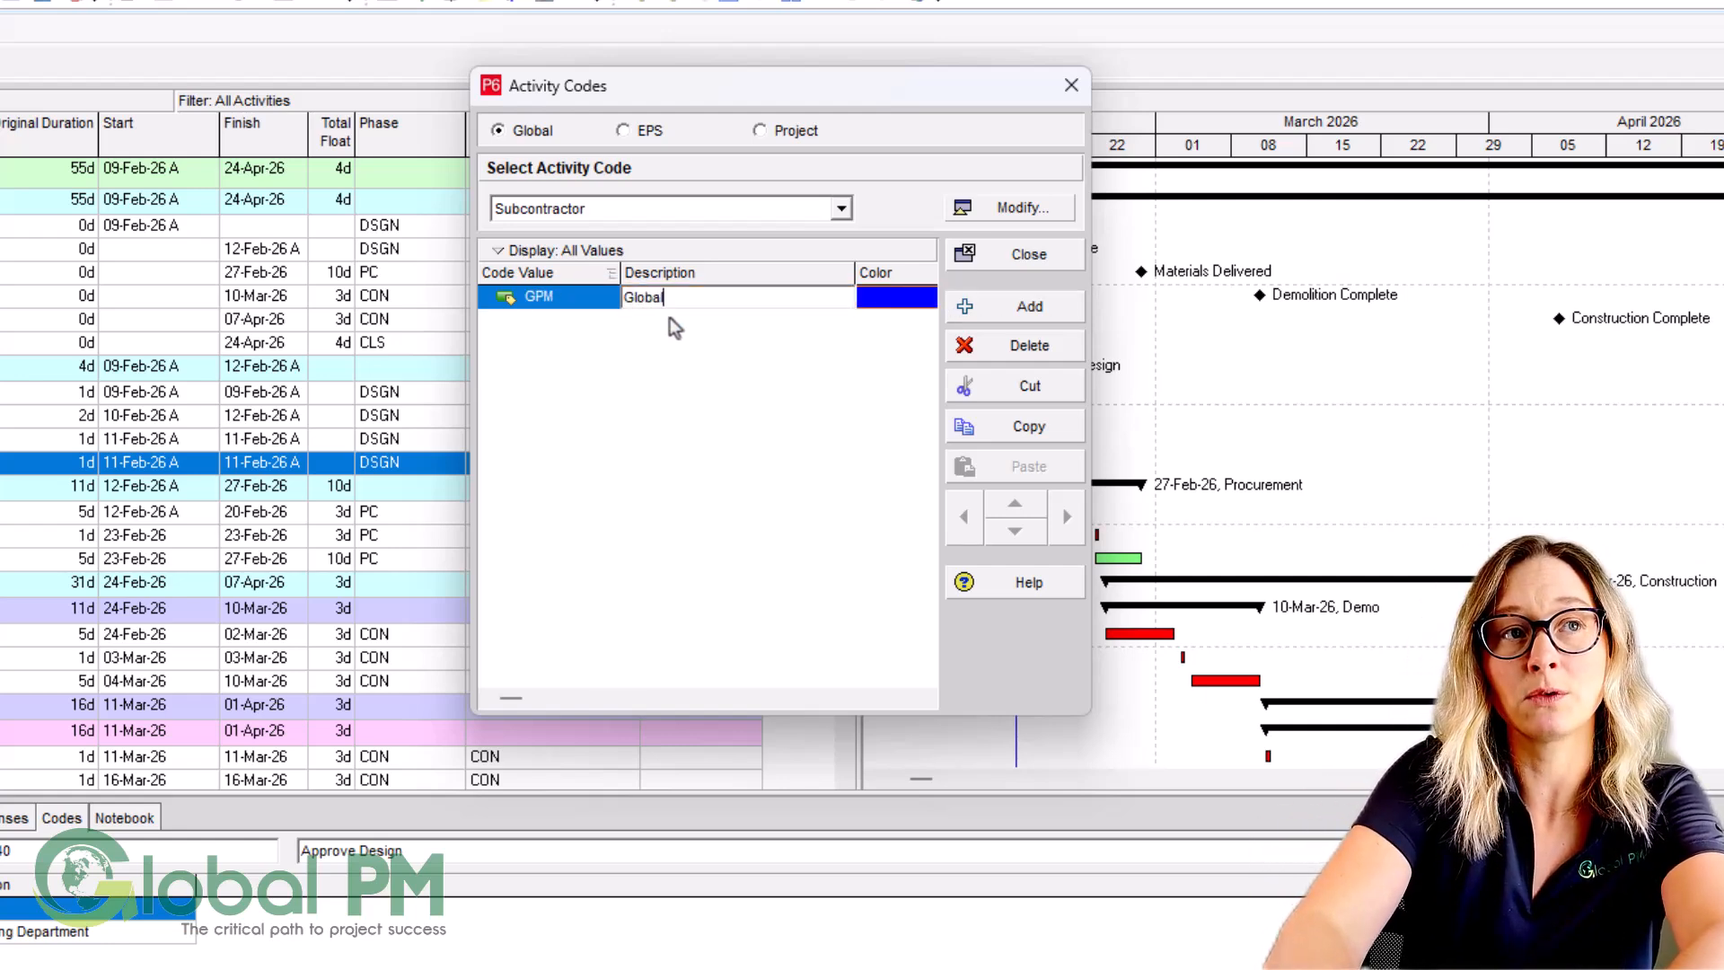
pyautogui.press('Return')
# Add a second Subcontractor code value, JUNK, described as Junk 411
pyautogui.press('Insert')
pyautogui.write('JUNK')
pyautogui.press('Tab')
pyautogui.write('Junk 411')
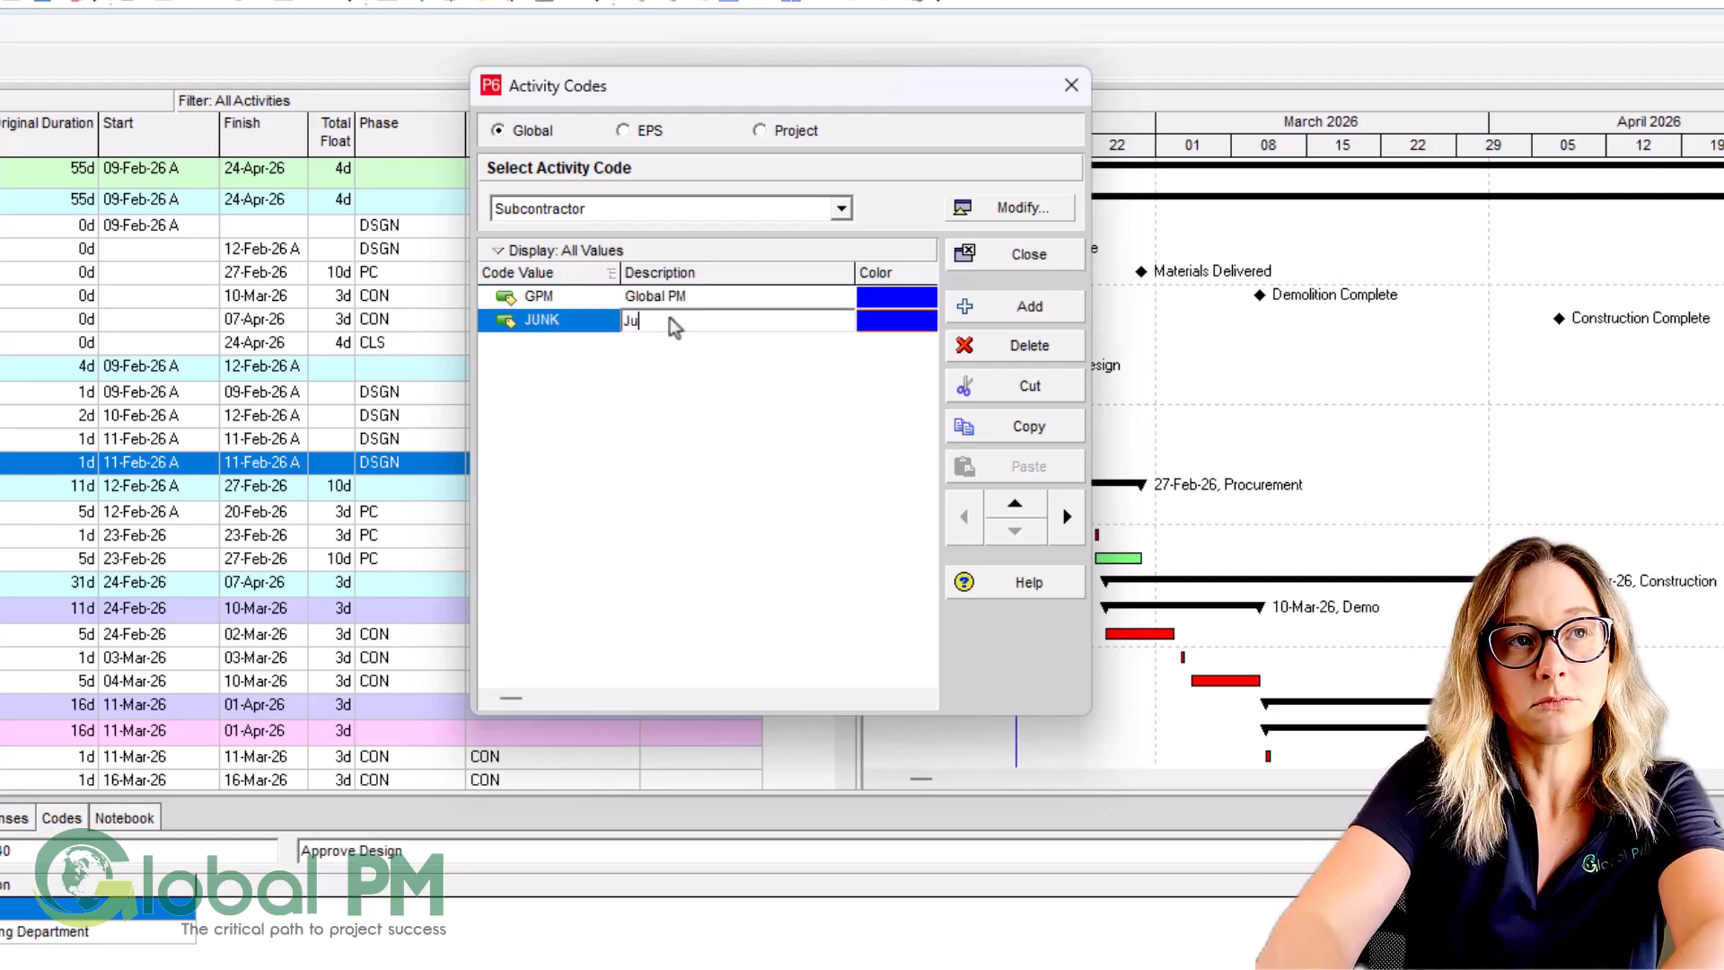
pyautogui.press('Return')
# Add the Subcontractor code value SWIFT with the description Swift Builders
pyautogui.press('Insert')
pyautogui.write('SWIFT')
pyautogui.press('Tab')
pyautogui.write('Swift Builders')
pyautogui.press('Return')
# Add the Subcontractor code value T PAINT, described as T&T Painting, and close the activity code definitions
pyautogui.press('Insert')
pyautogui.write('T PAINT')
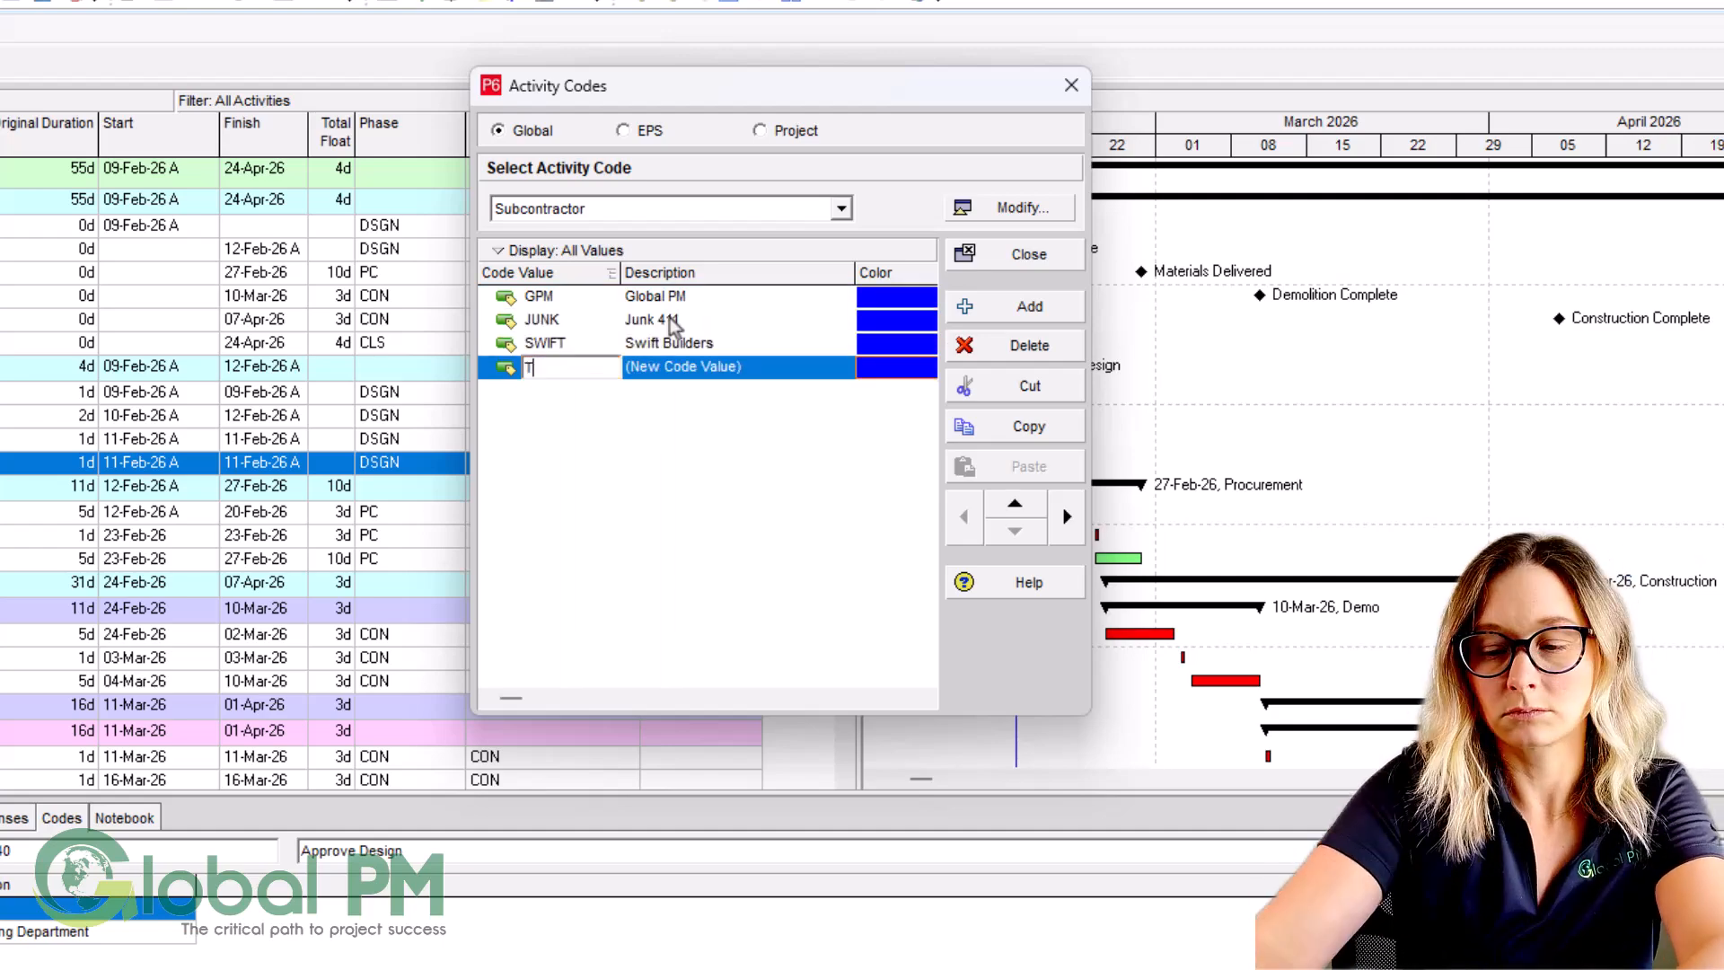
pyautogui.press('Tab')
pyautogui.write('T&T Painting')
pyautogui.press('Return')
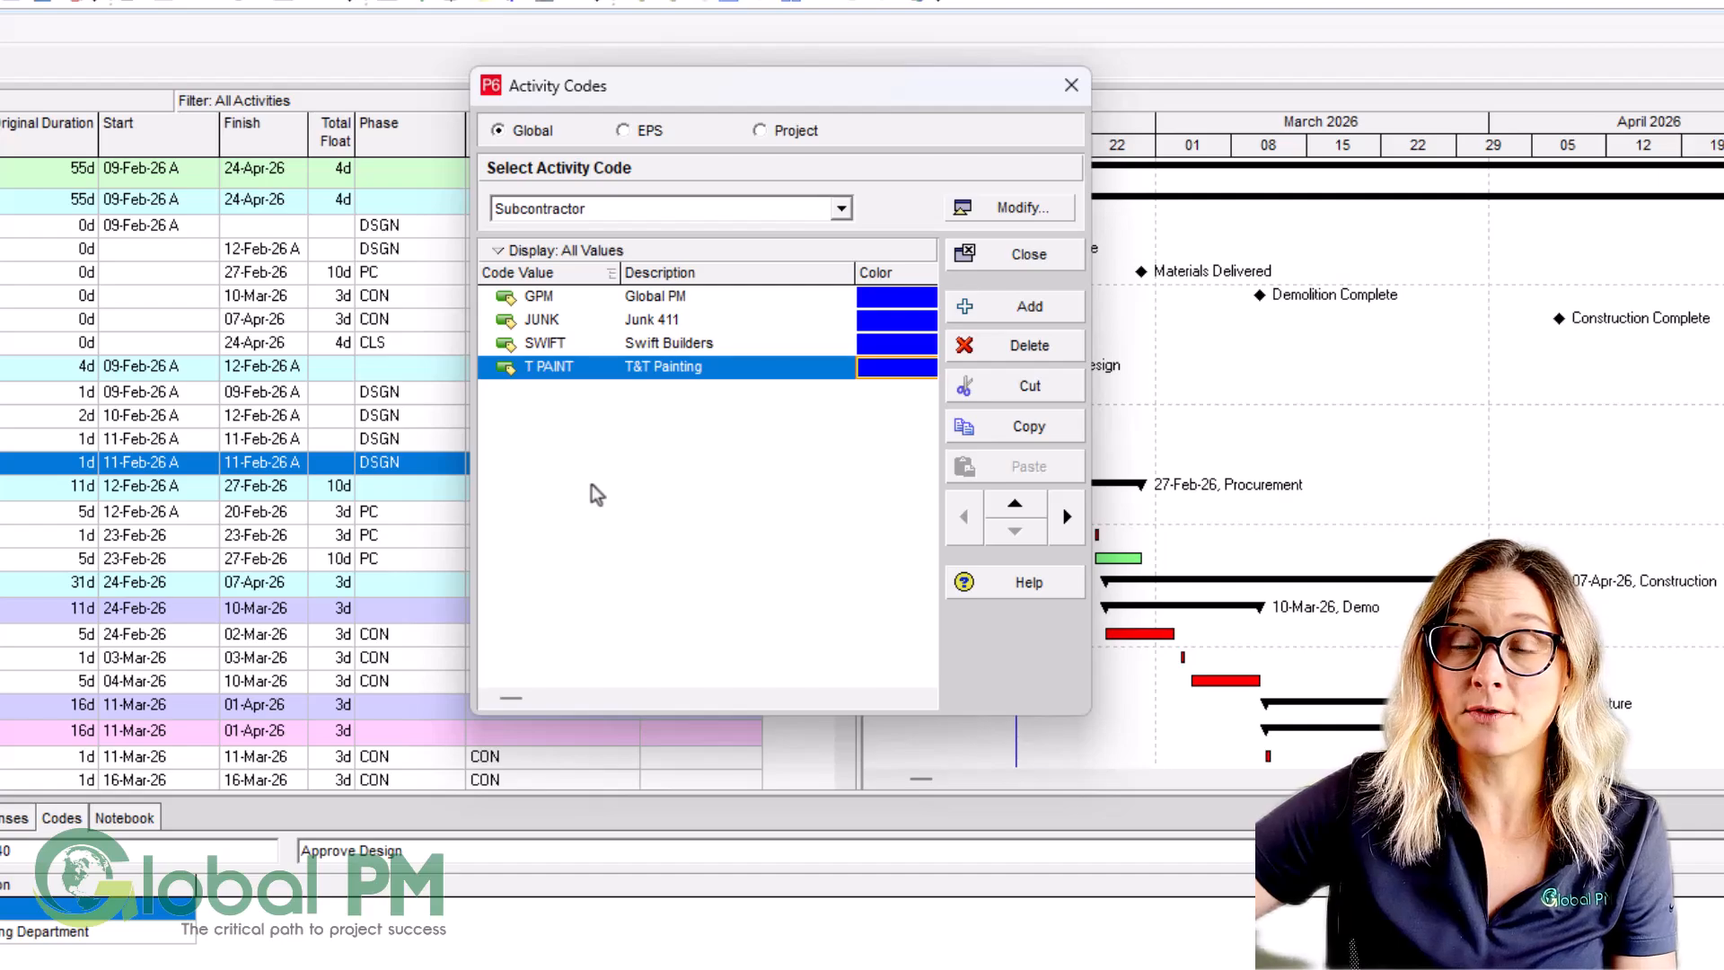
pyautogui.click(1056, 265)
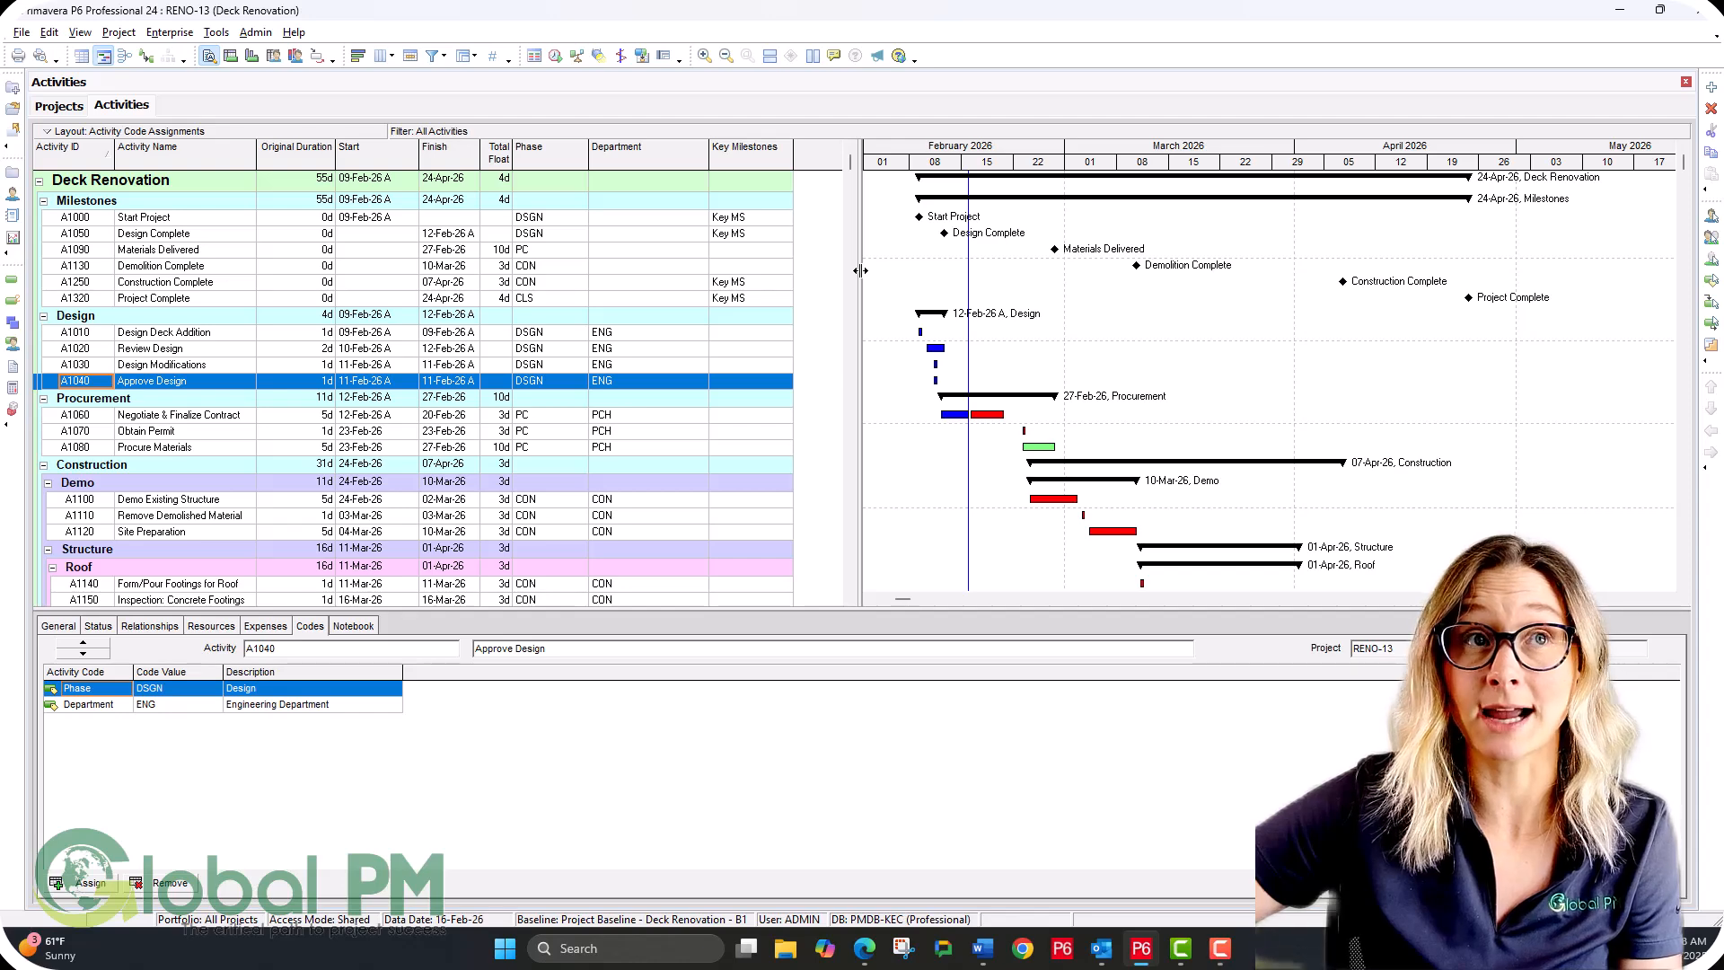
# Make room in the activity table for a Subcontractor column with a fully readable heading and save the layout
pyautogui.moveTo(860, 270); pyautogui.dragTo(973, 288)
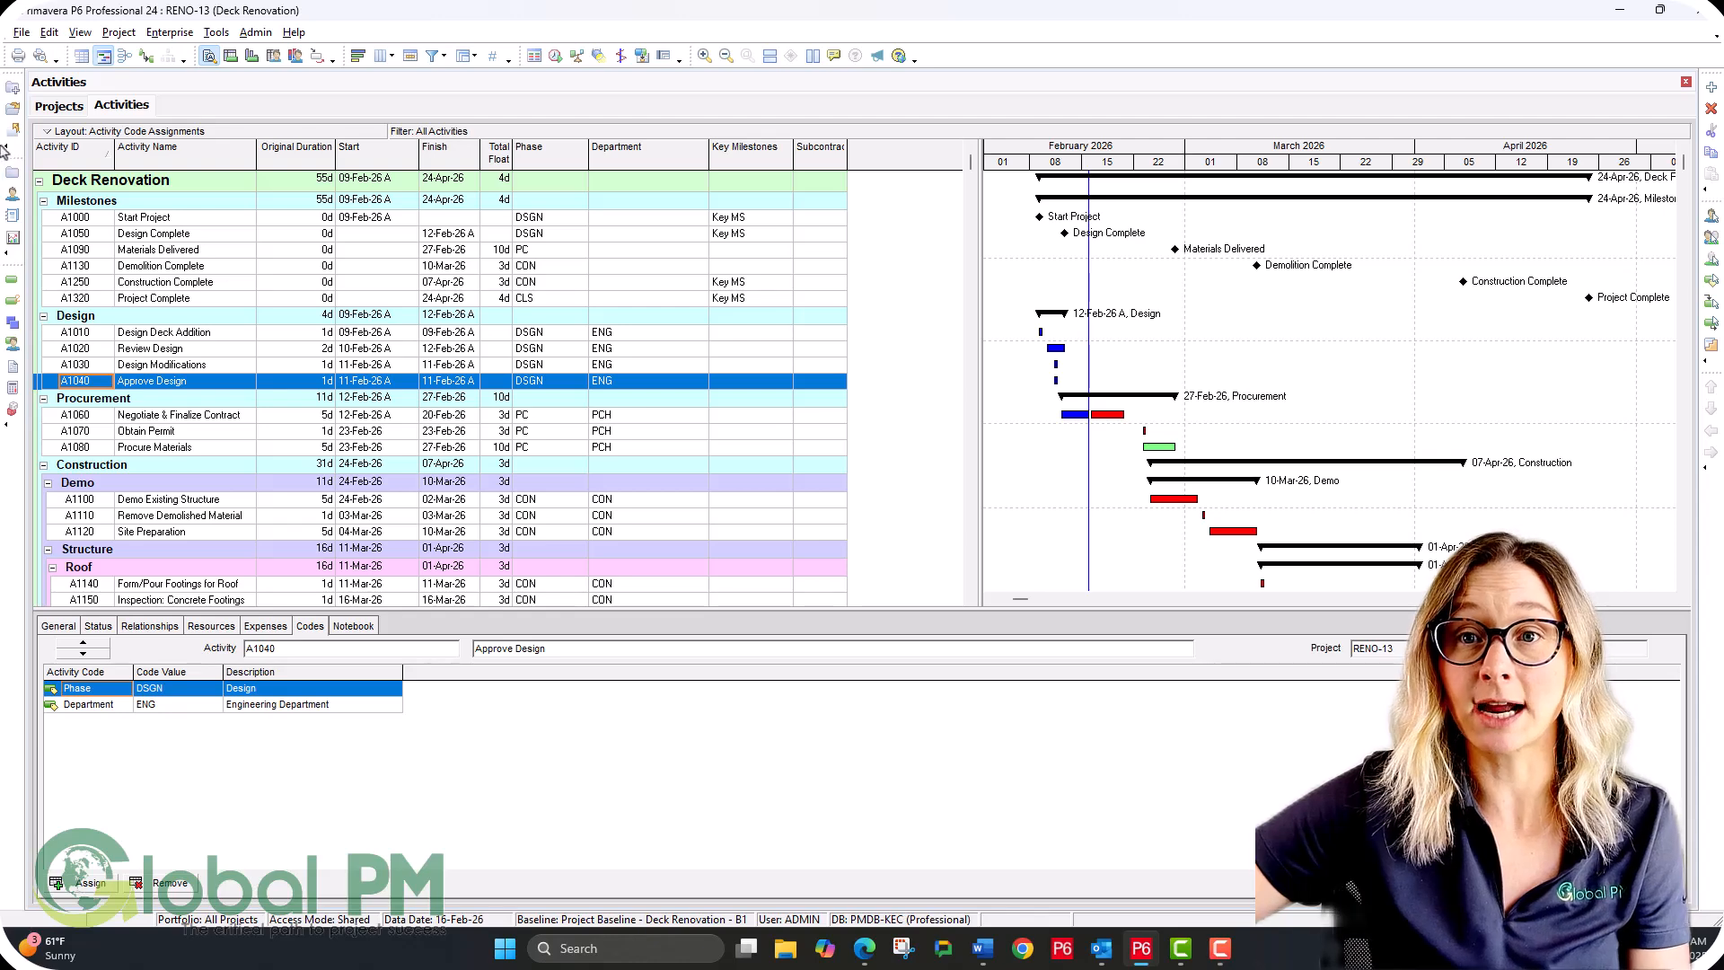
pyautogui.moveTo(848, 155); pyautogui.dragTo(877, 154)
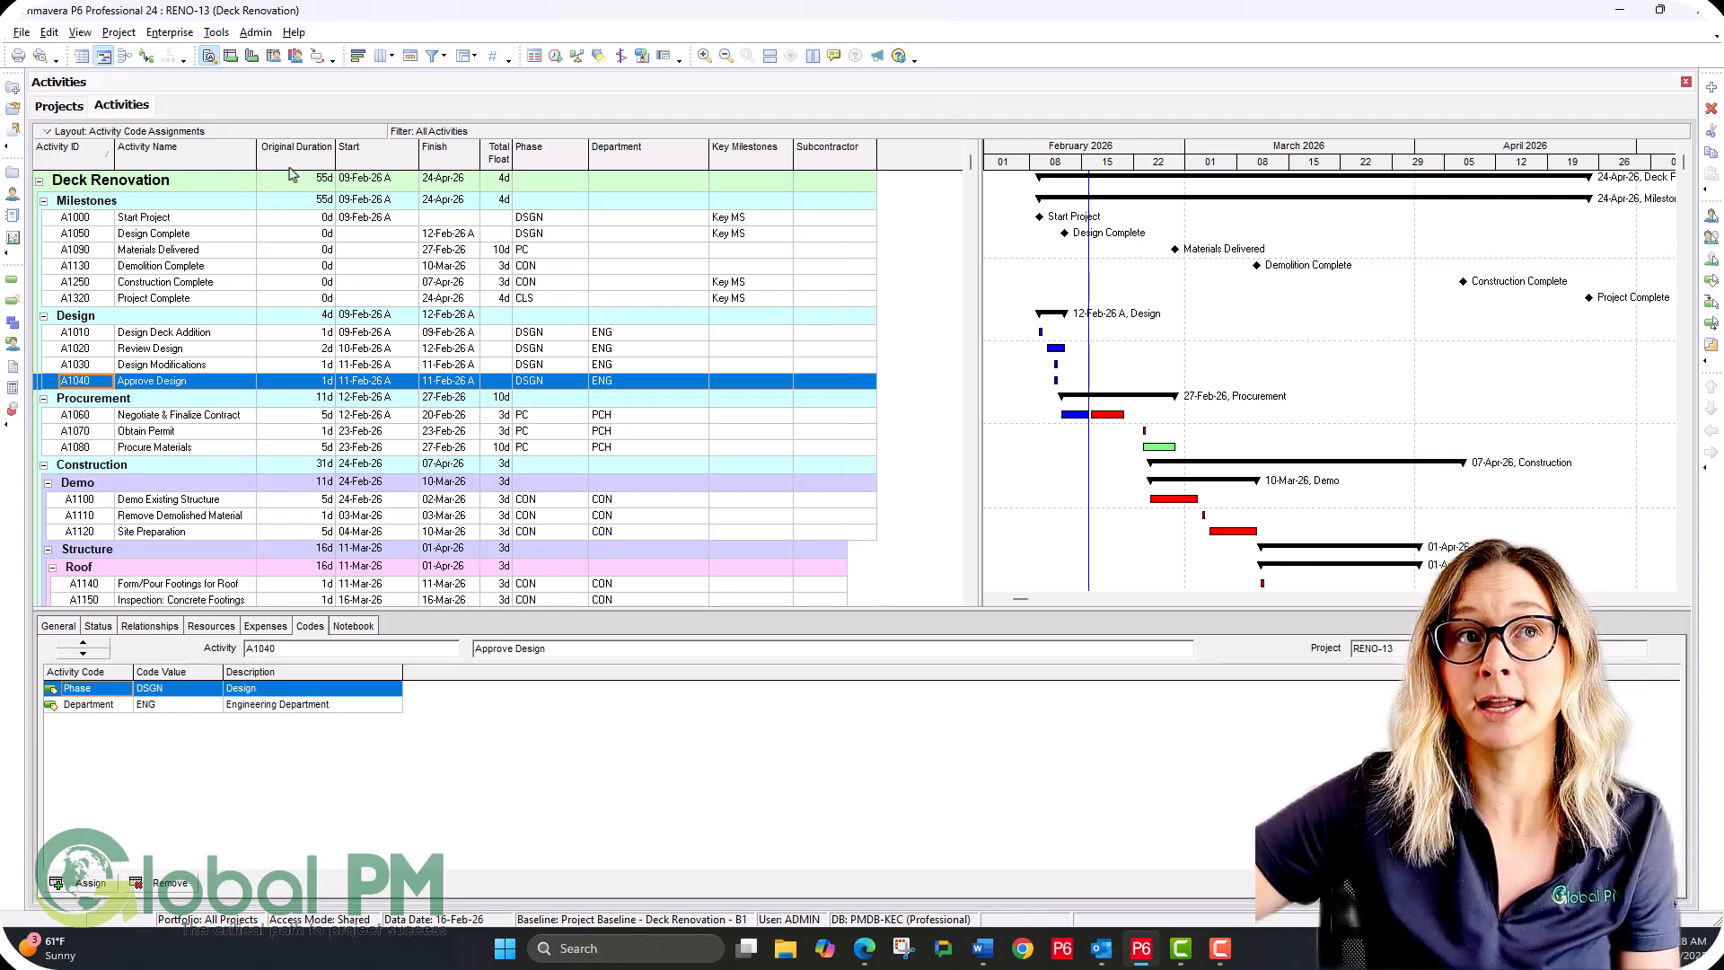
pyautogui.click(94, 132)
pyautogui.moveTo(190, 160)
pyautogui.click(252, 172)
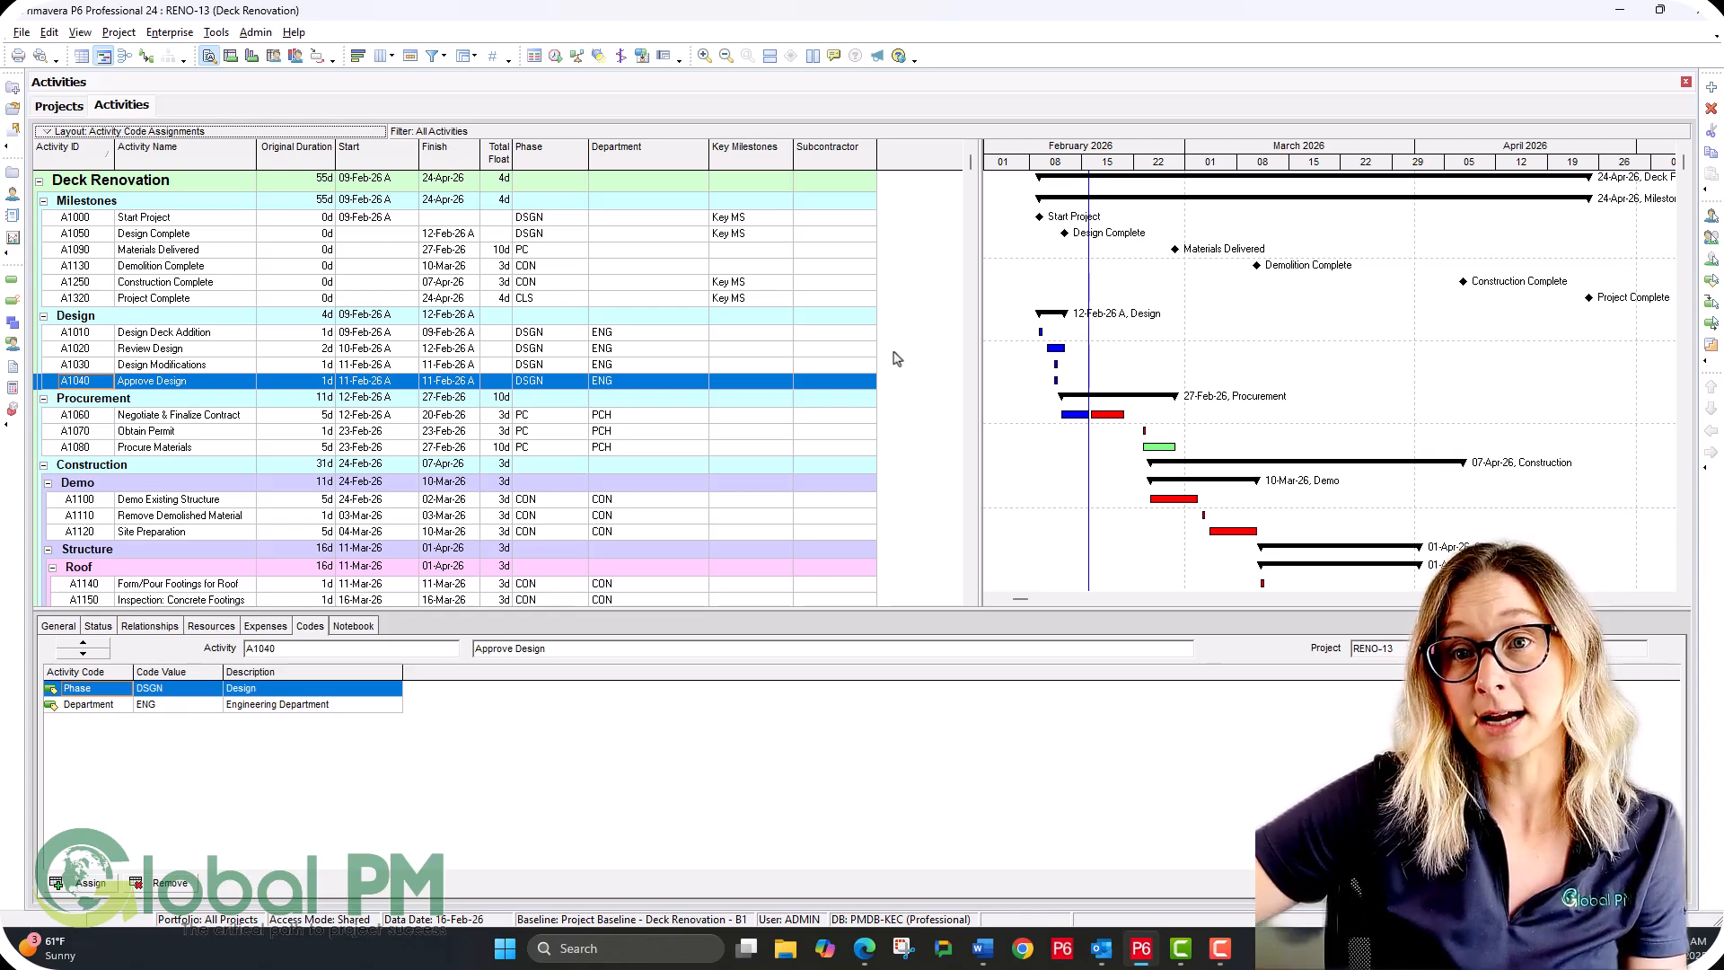
# Assign the subcontractor codes GPM, JUNK, SWIFT and T PAINT to the project's non-milestone activities
pyautogui.click(833, 332)
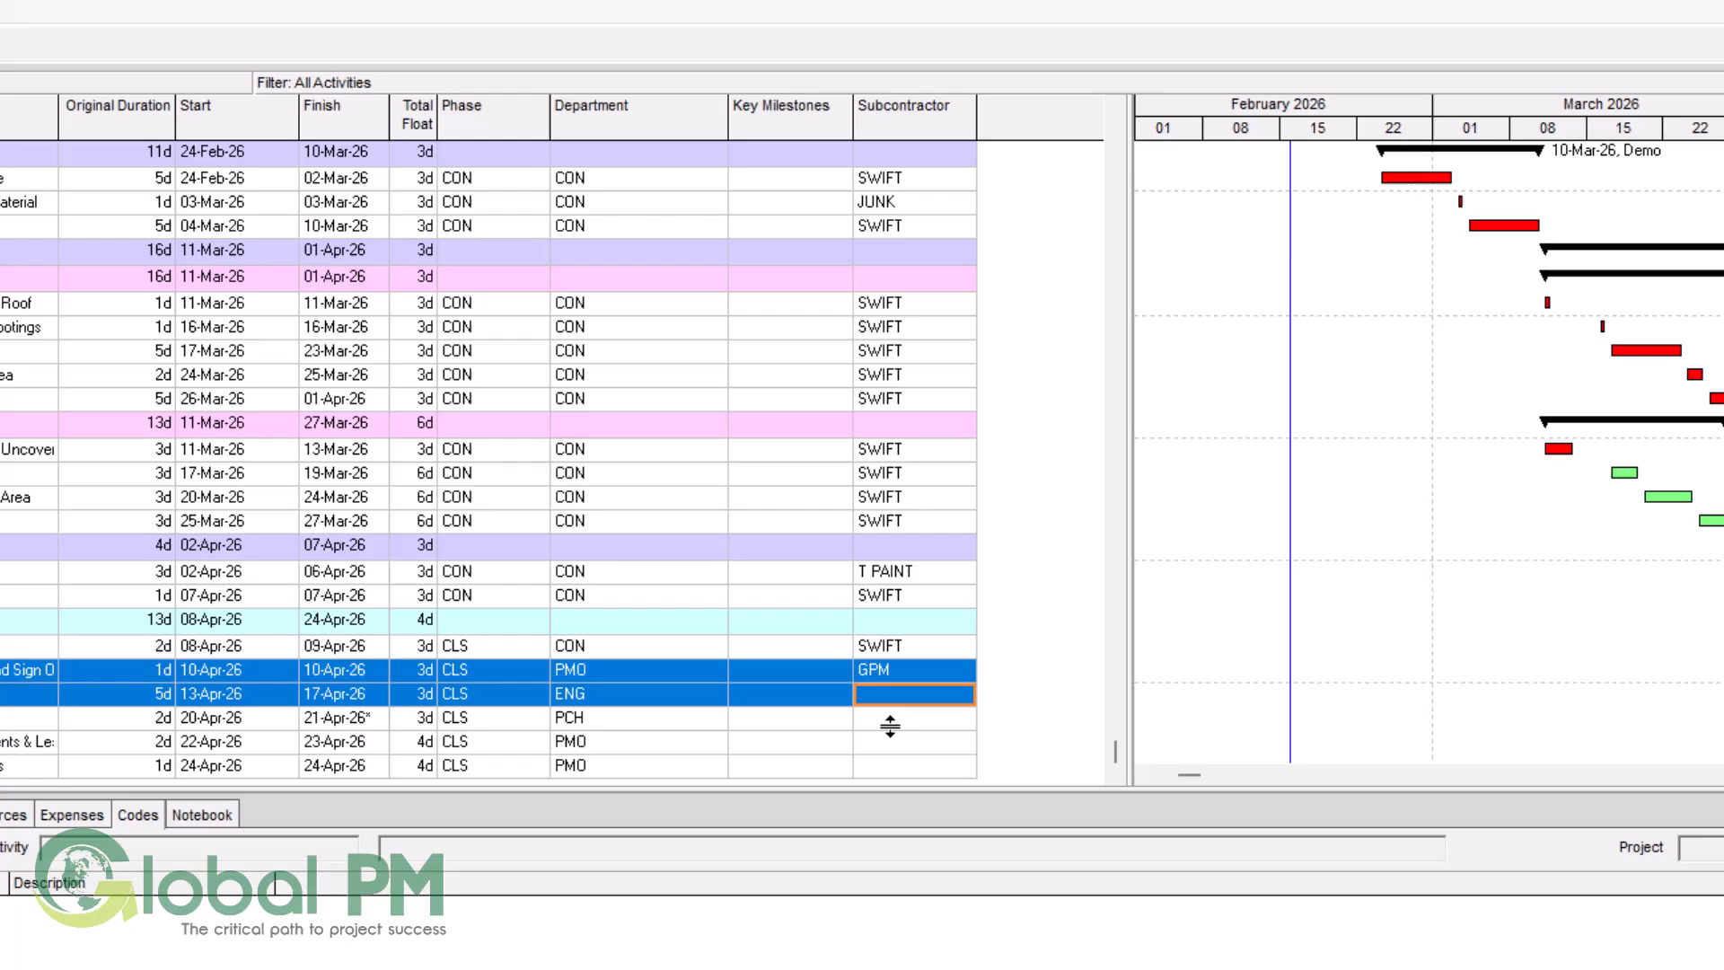
pyautogui.rightClick(888, 719)
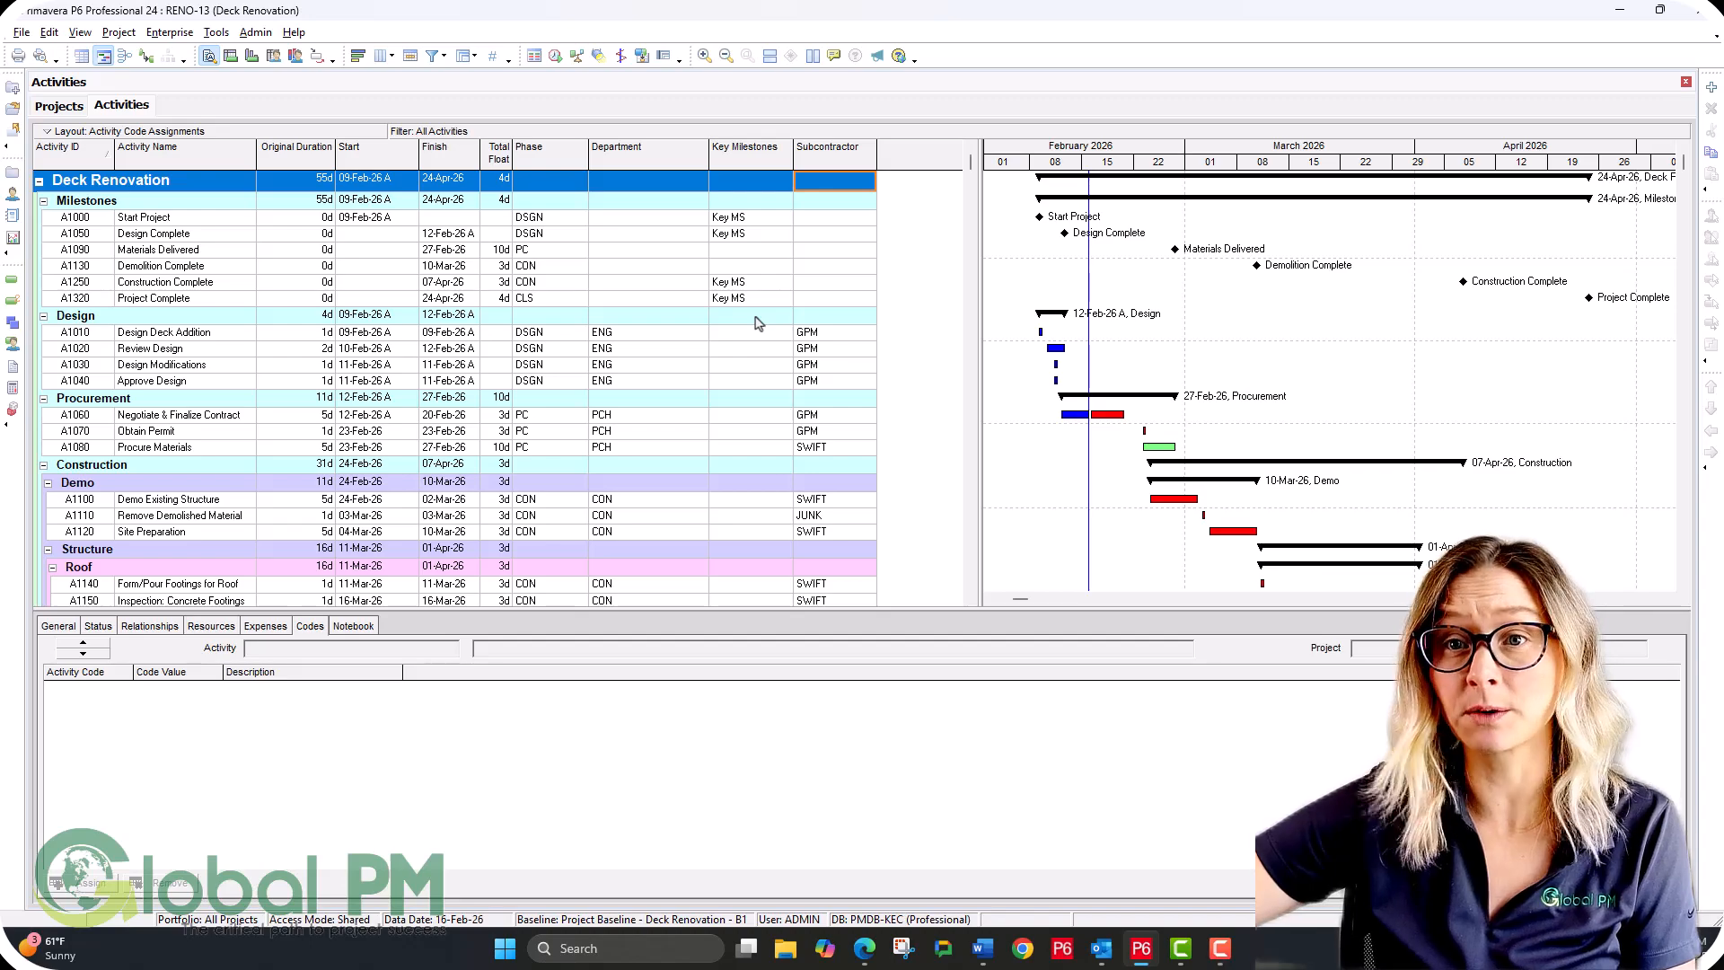
# Group the activities by Project at the first level and Subcontractor at the second, and review the grouped schedule
pyautogui.click(466, 55)
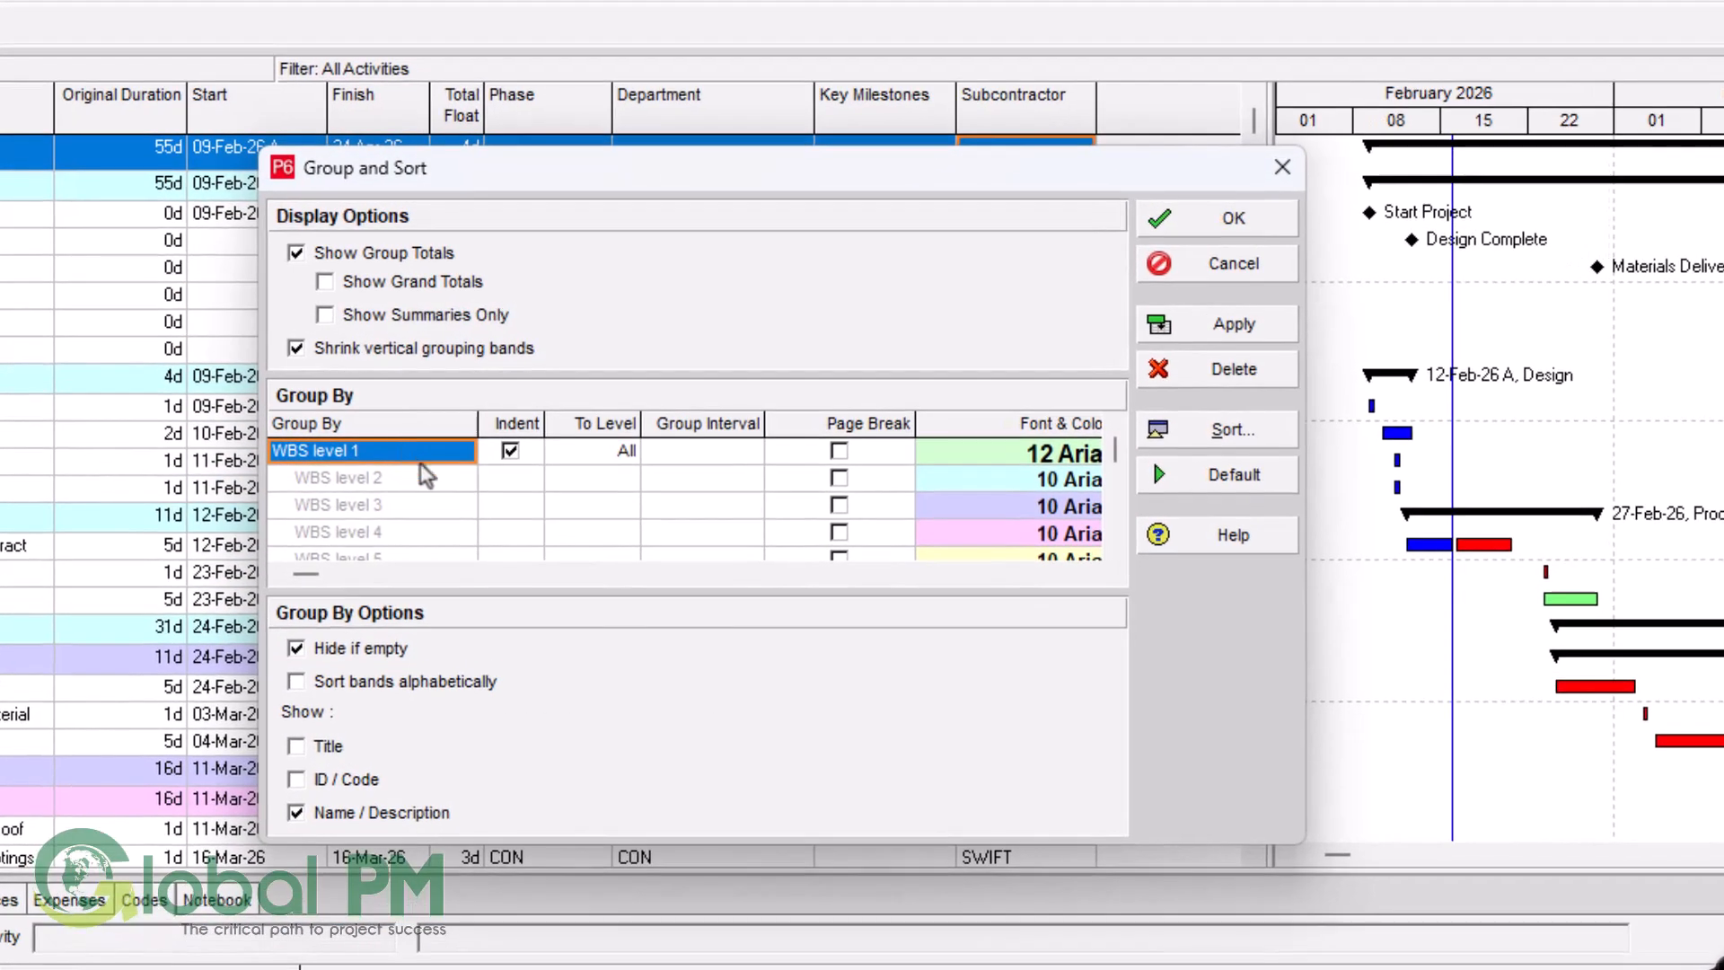
pyautogui.click(420, 460)
pyautogui.press('p')
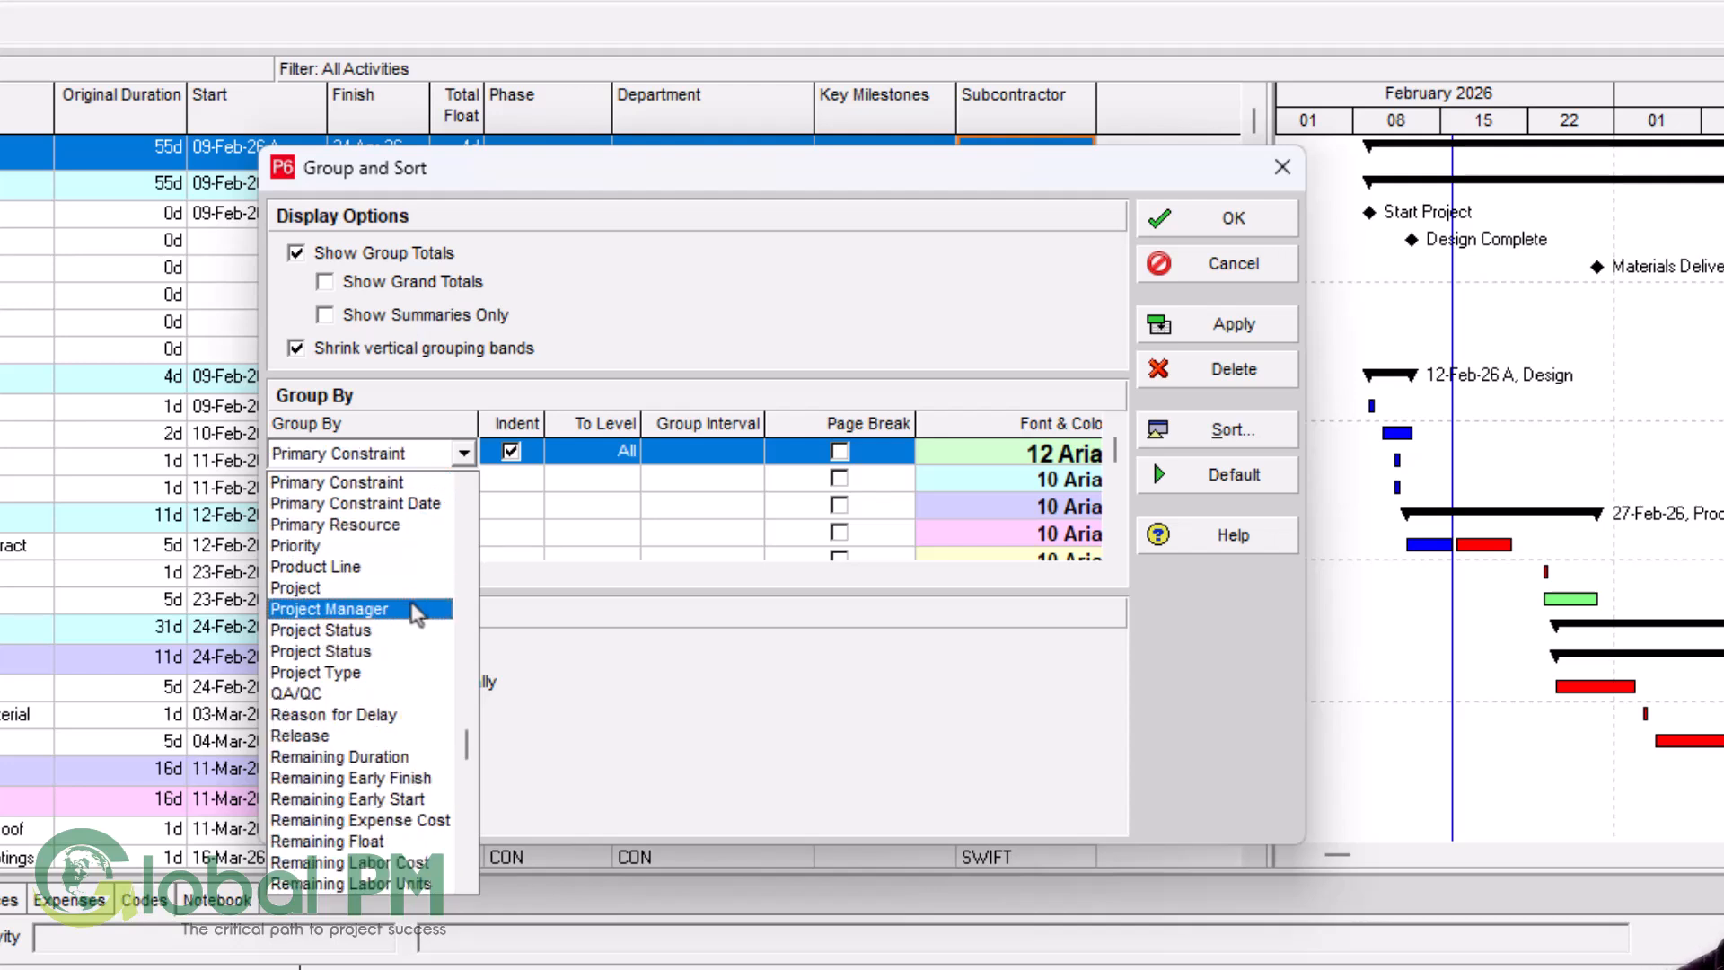
pyautogui.click(414, 590)
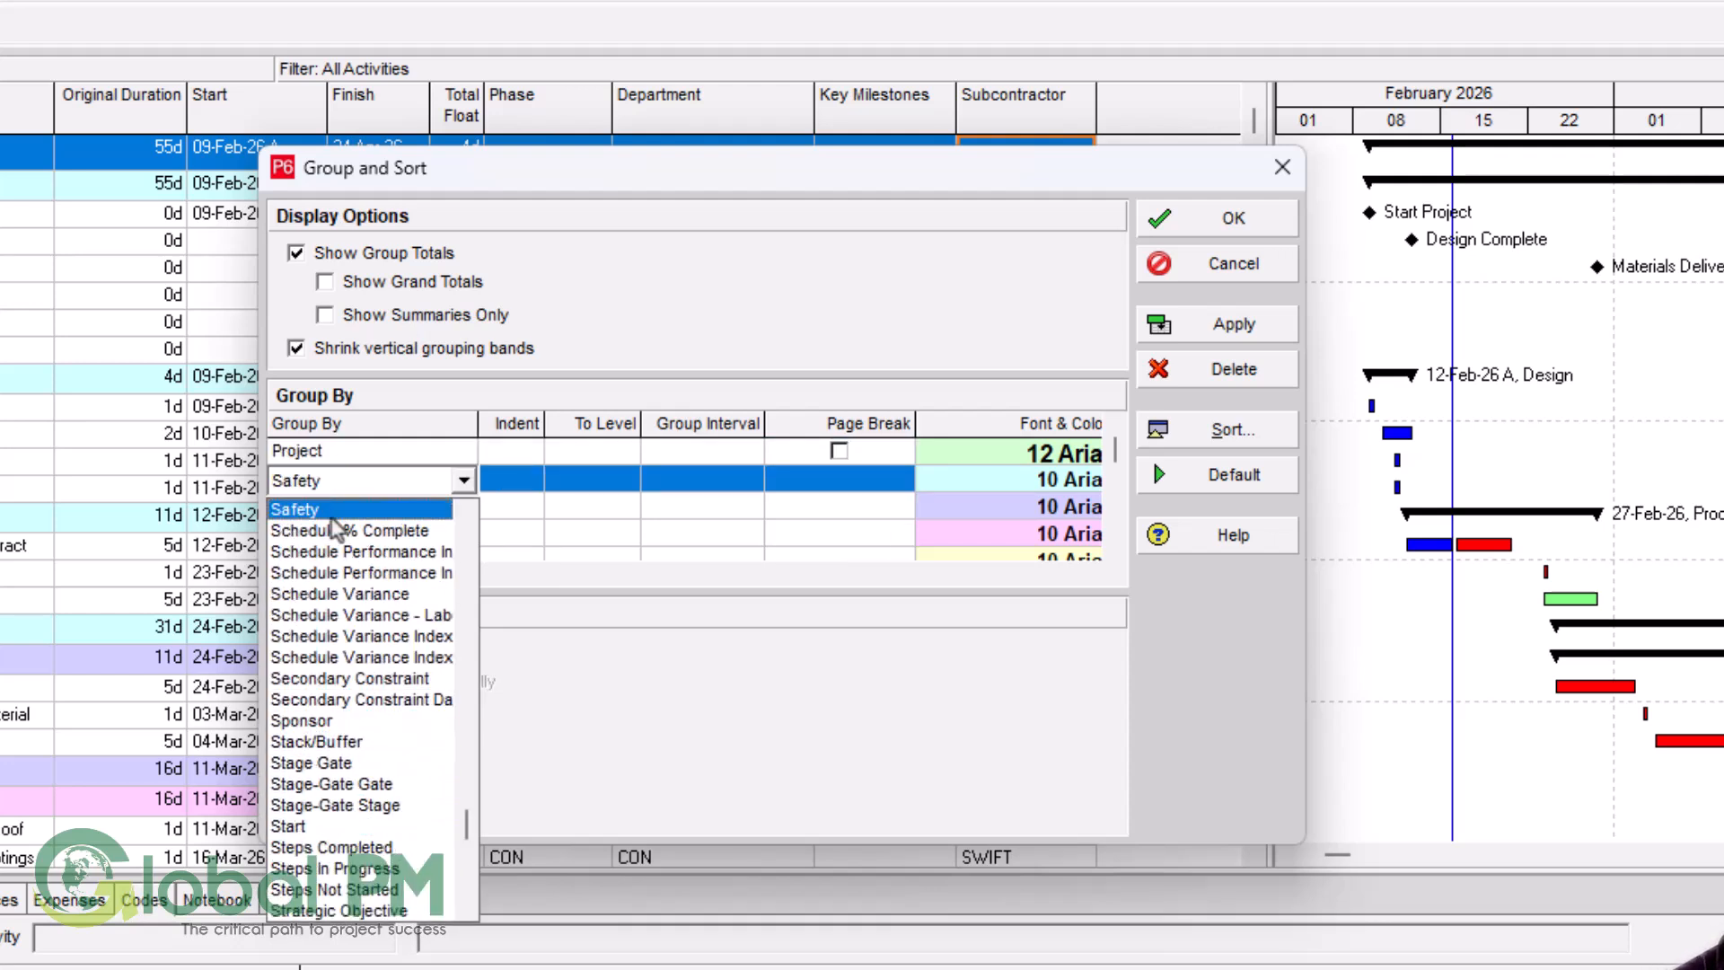
pyautogui.scroll(-2, 382, 611)
pyautogui.click(379, 825)
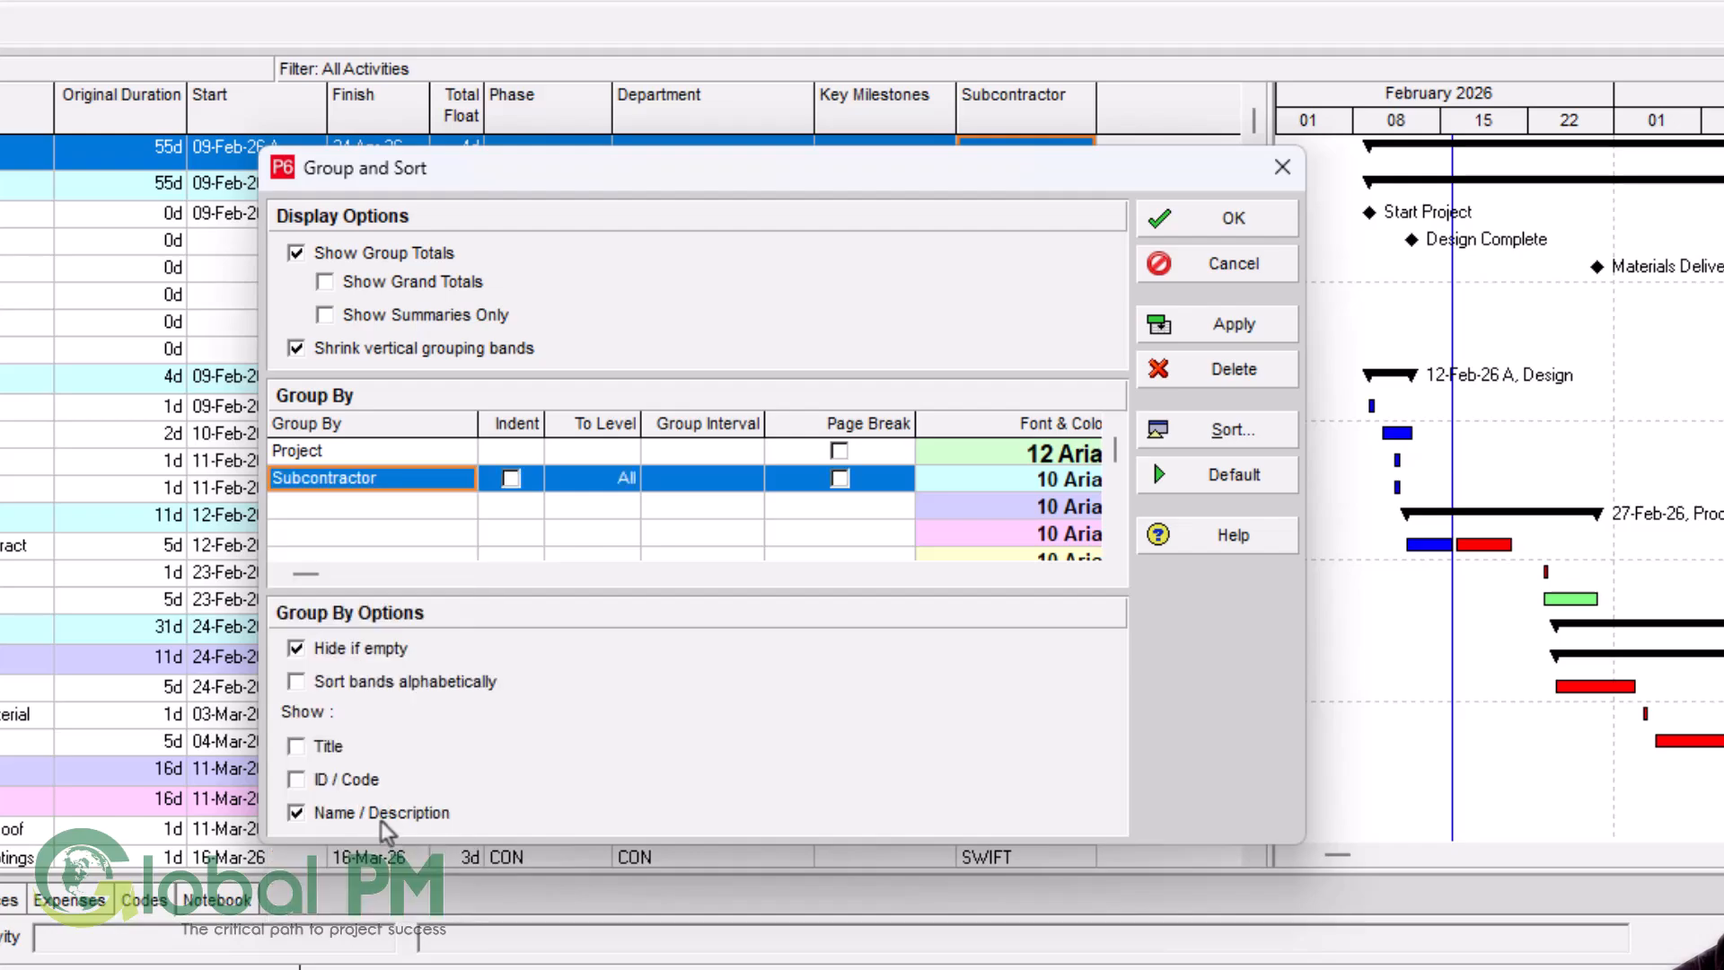
pyautogui.click(1248, 220)
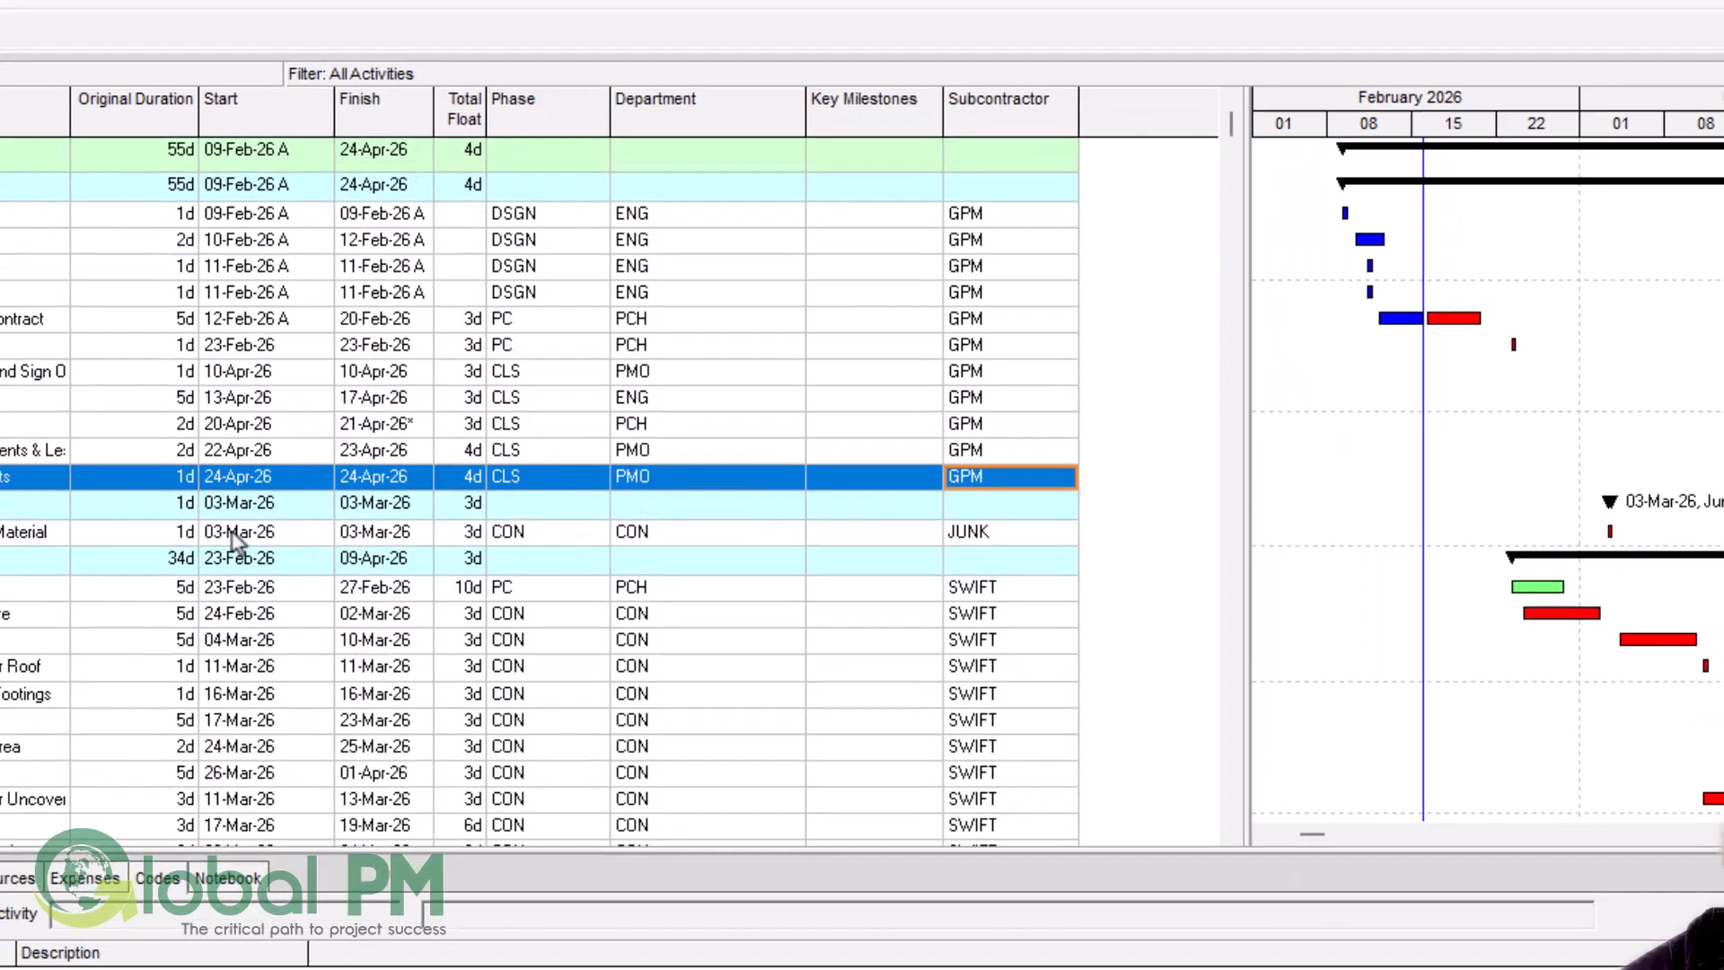
pyautogui.scroll(-5, 326, 387)
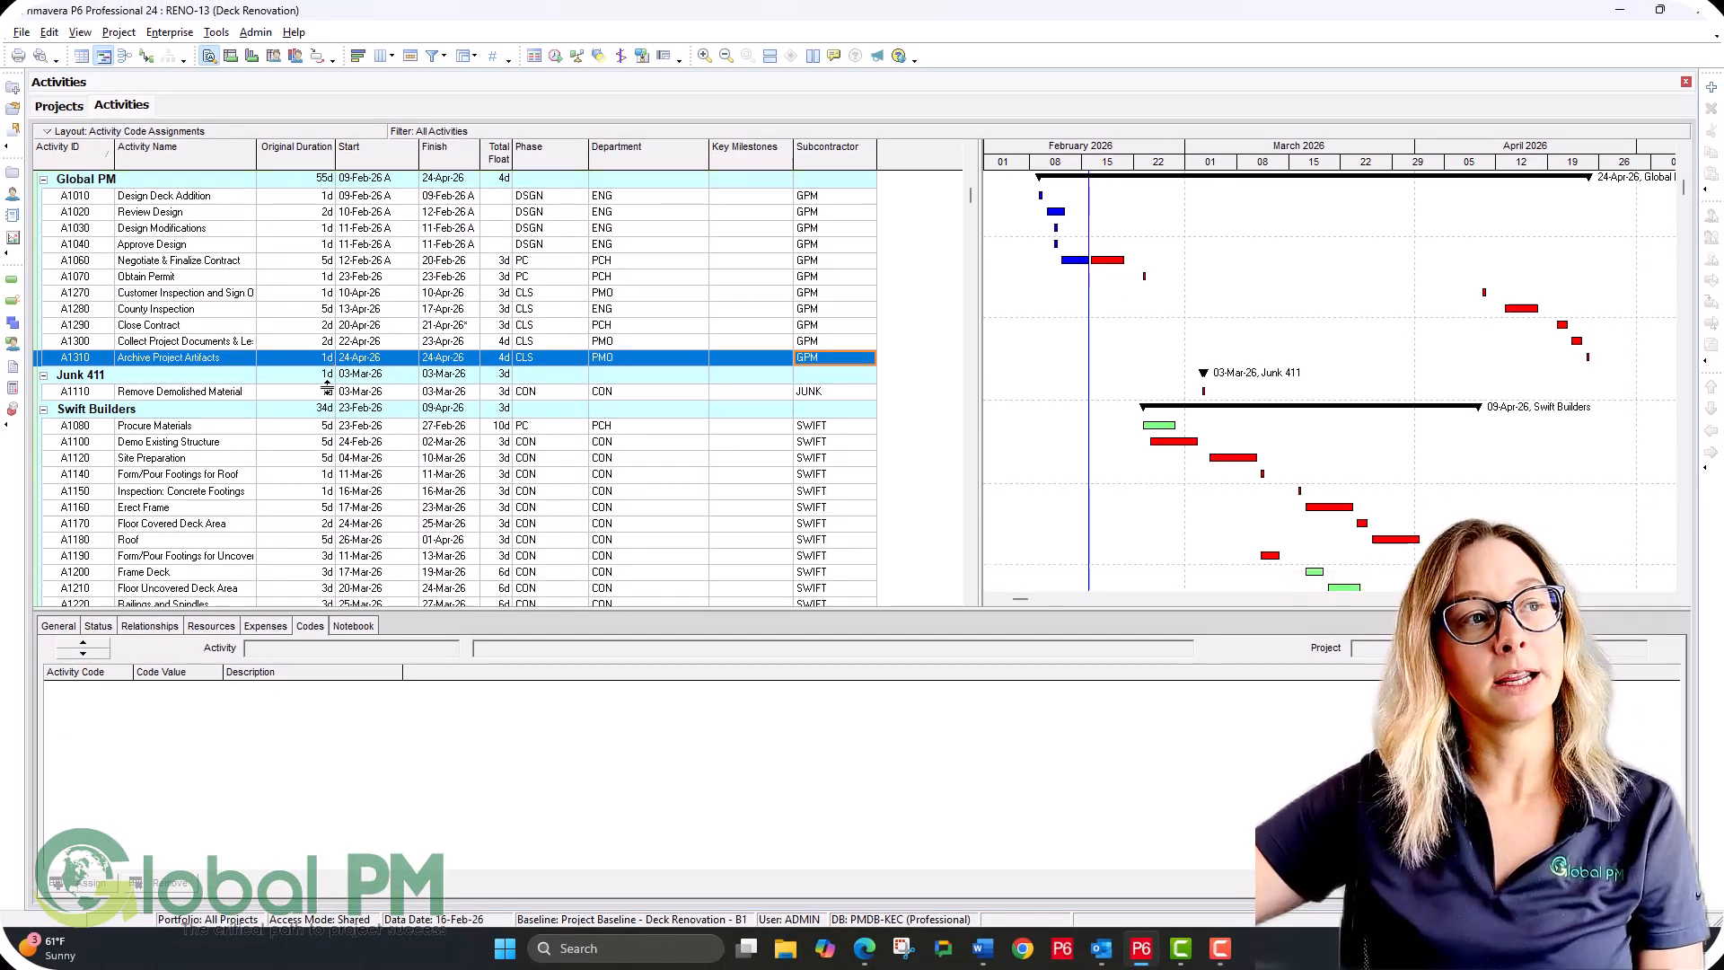
pyautogui.scroll(5, 326, 406)
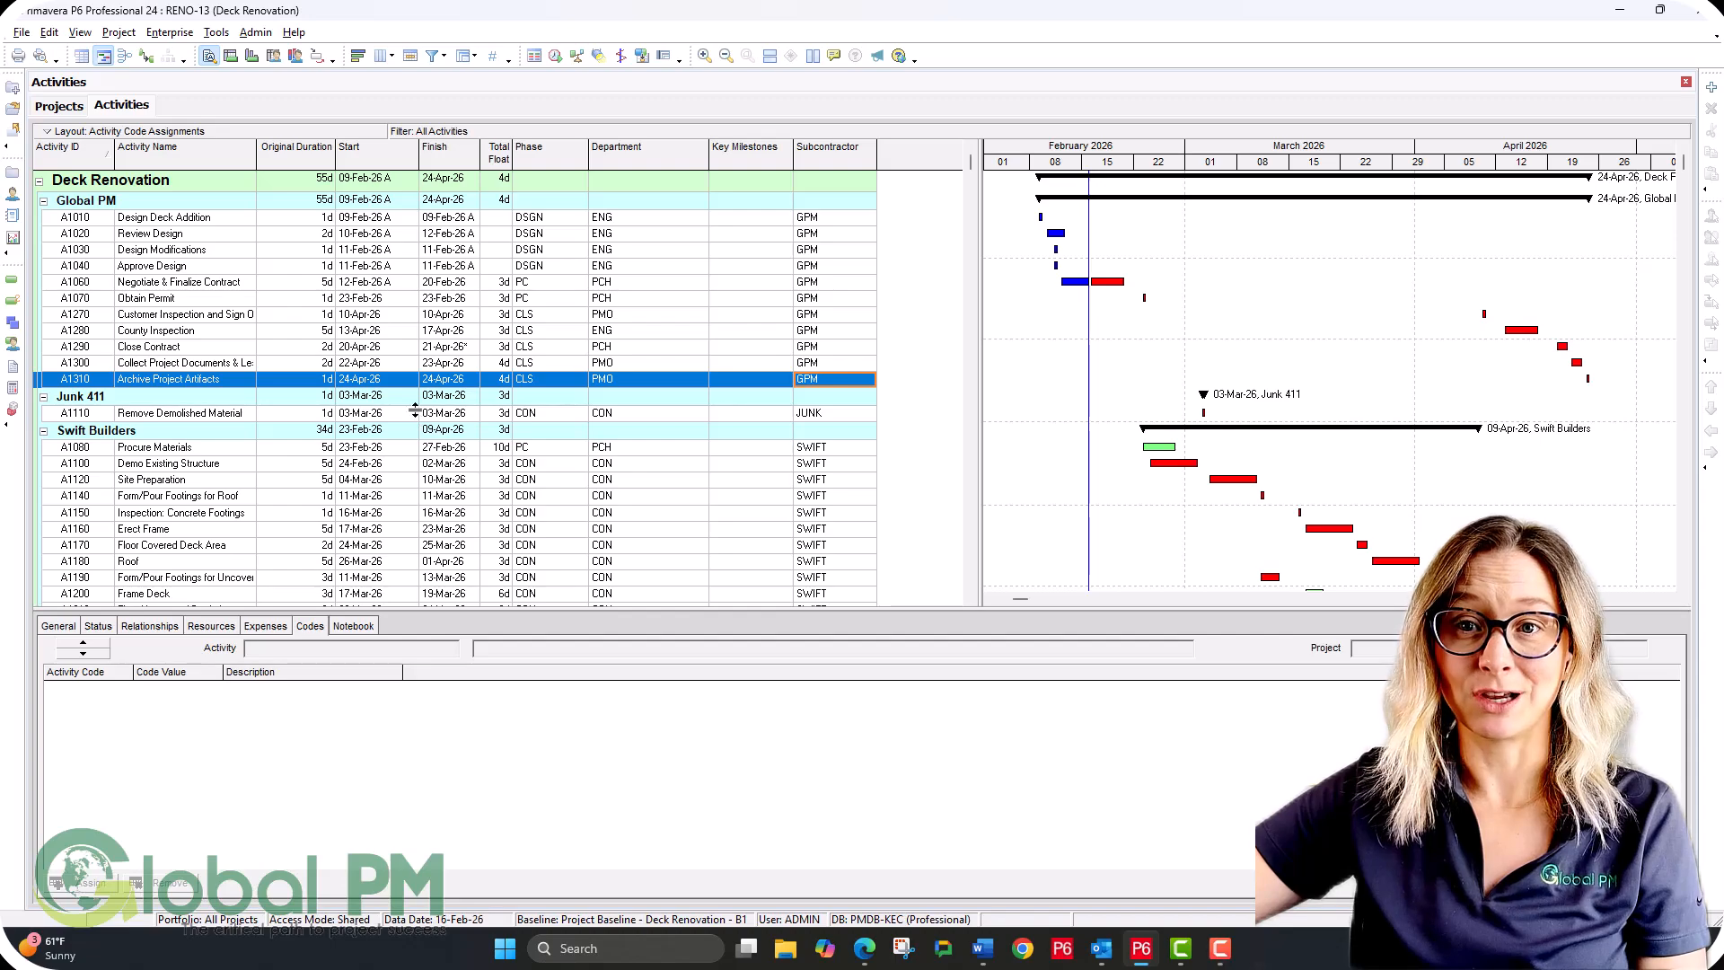
# Change the second grouping level of the activities from Subcontractor to Phase
pyautogui.click(464, 55)
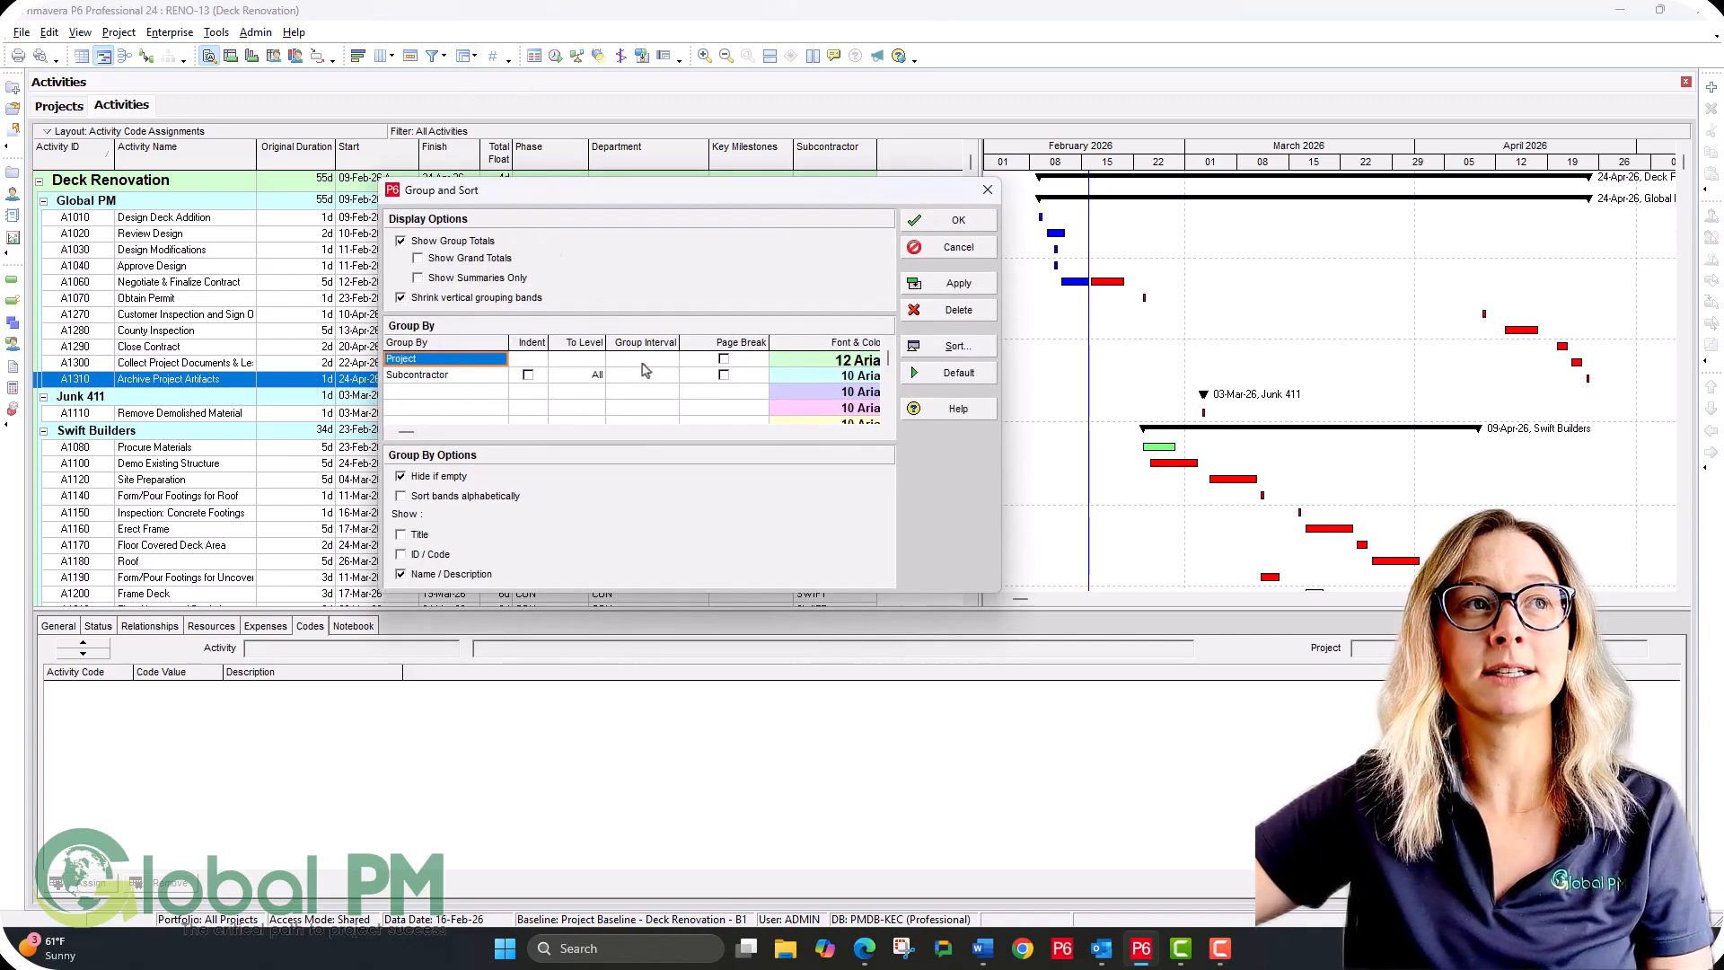
pyautogui.click(491, 382)
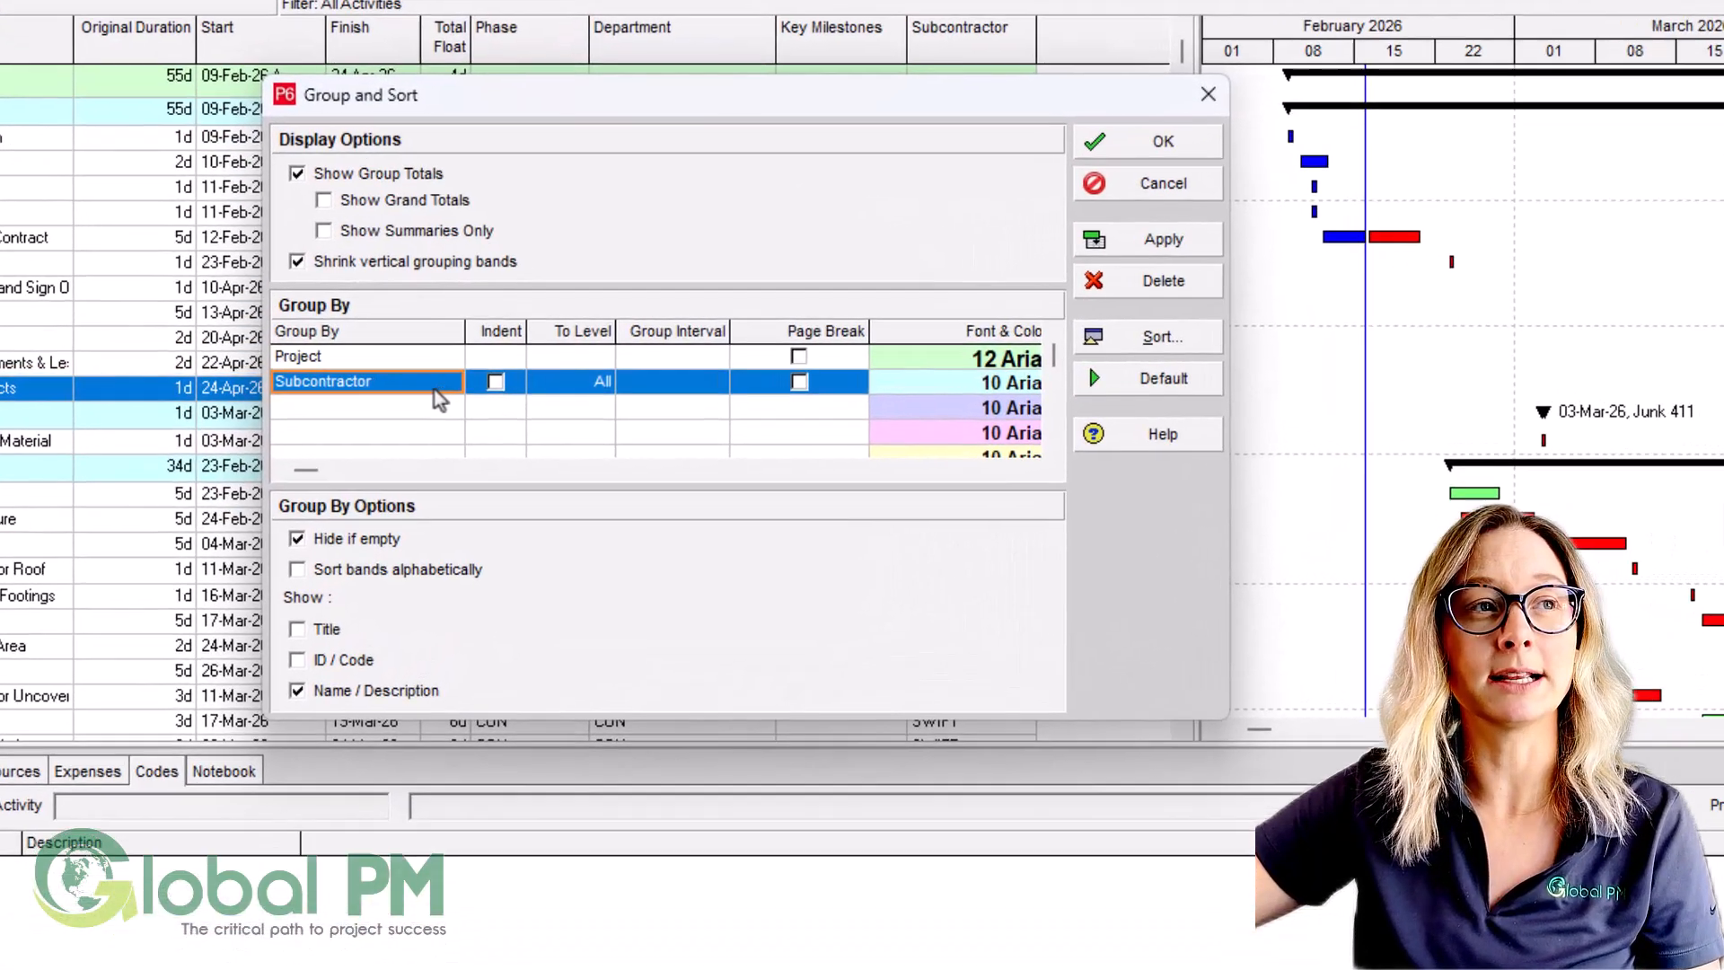
pyautogui.click(434, 390)
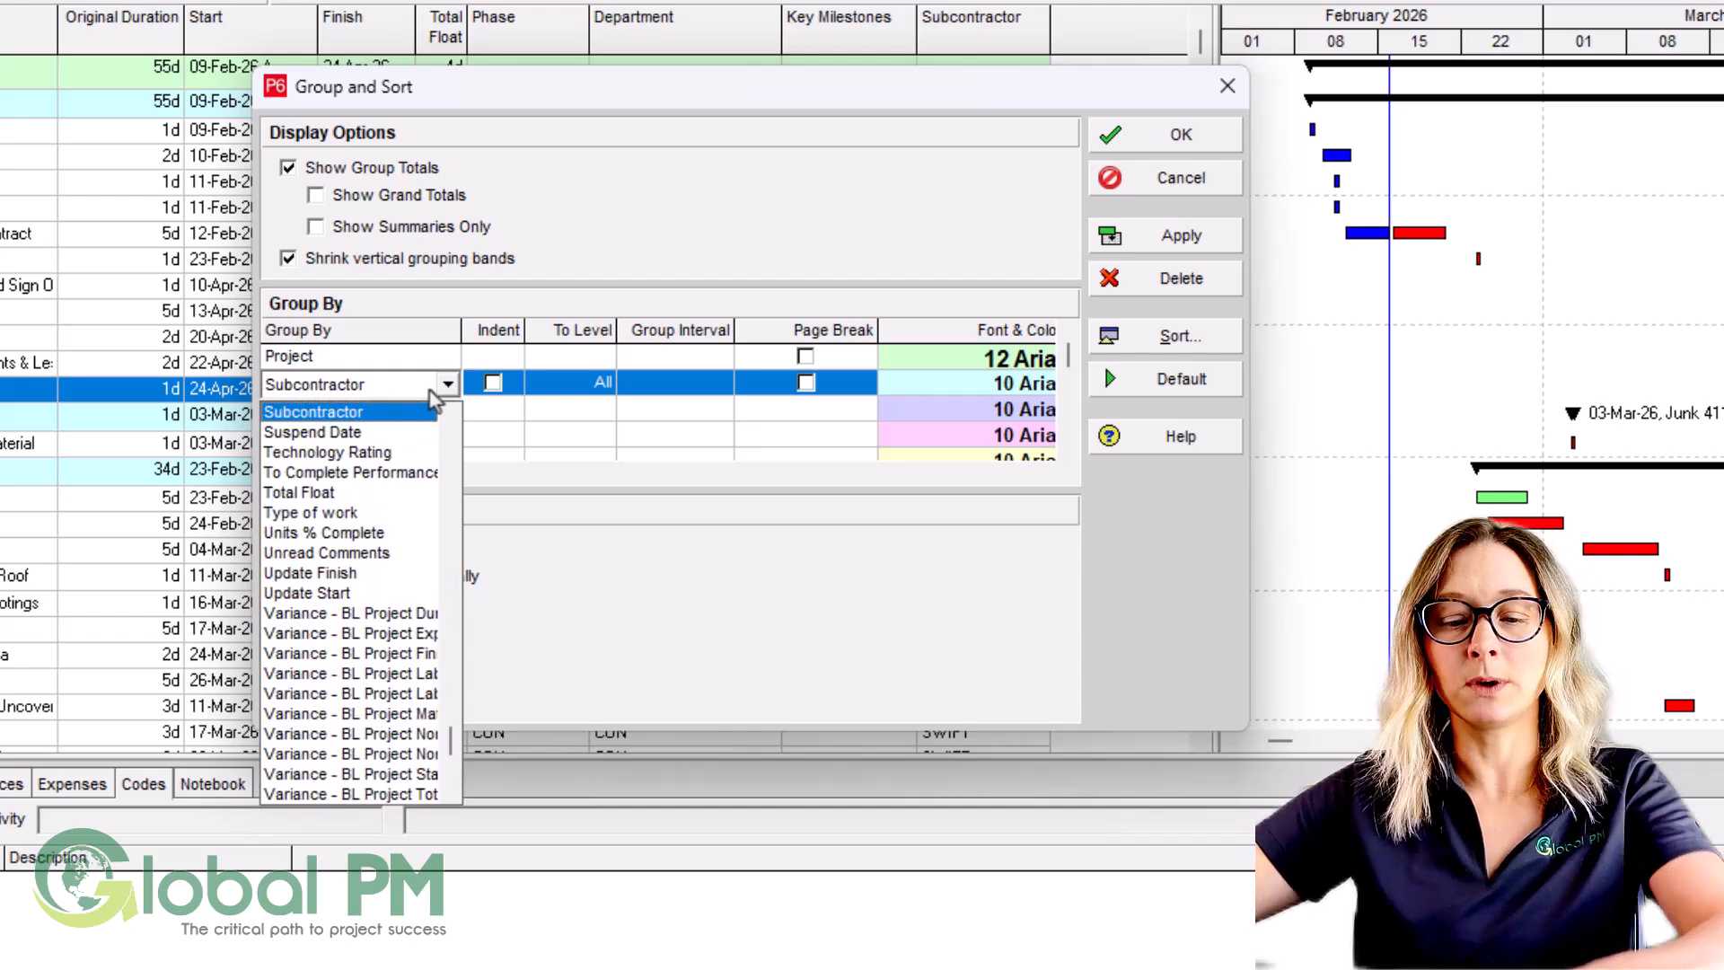
pyautogui.write('ph')
pyautogui.click(431, 392)
pyautogui.click(419, 414)
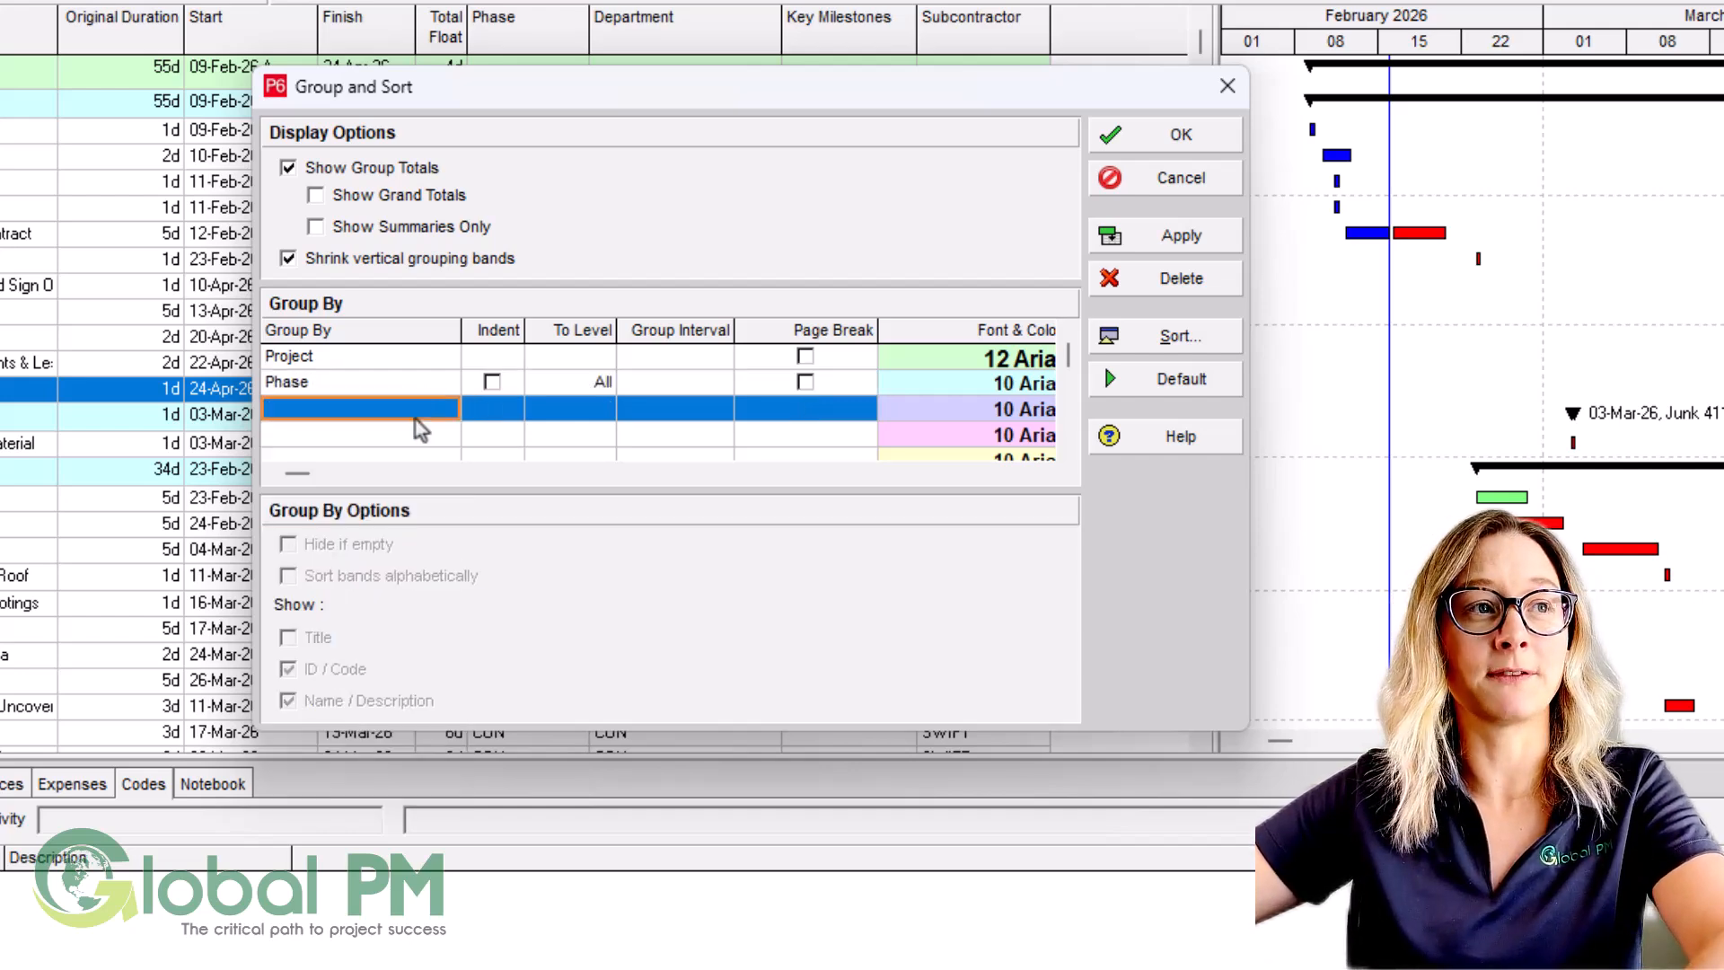
# Add Subcontractor as the third grouping level, apply the grouping and review the activities under each phase
pyautogui.click(446, 411)
pyautogui.write('s')
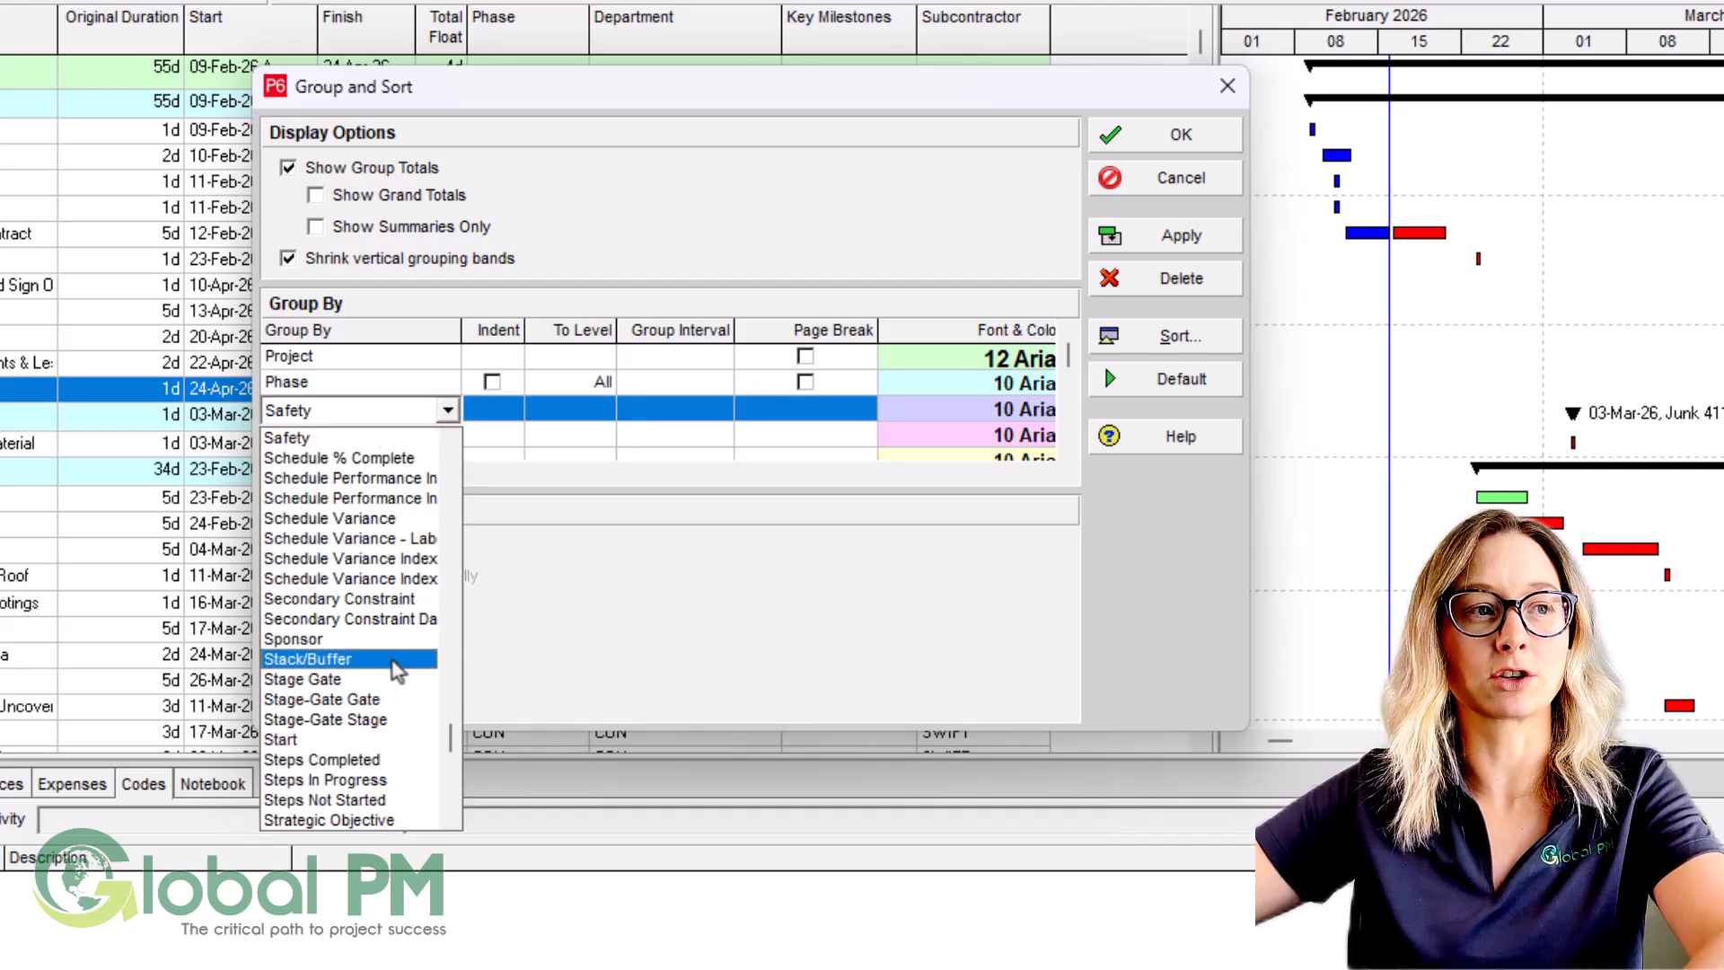
pyautogui.scroll(-1, 391, 682)
pyautogui.click(341, 800)
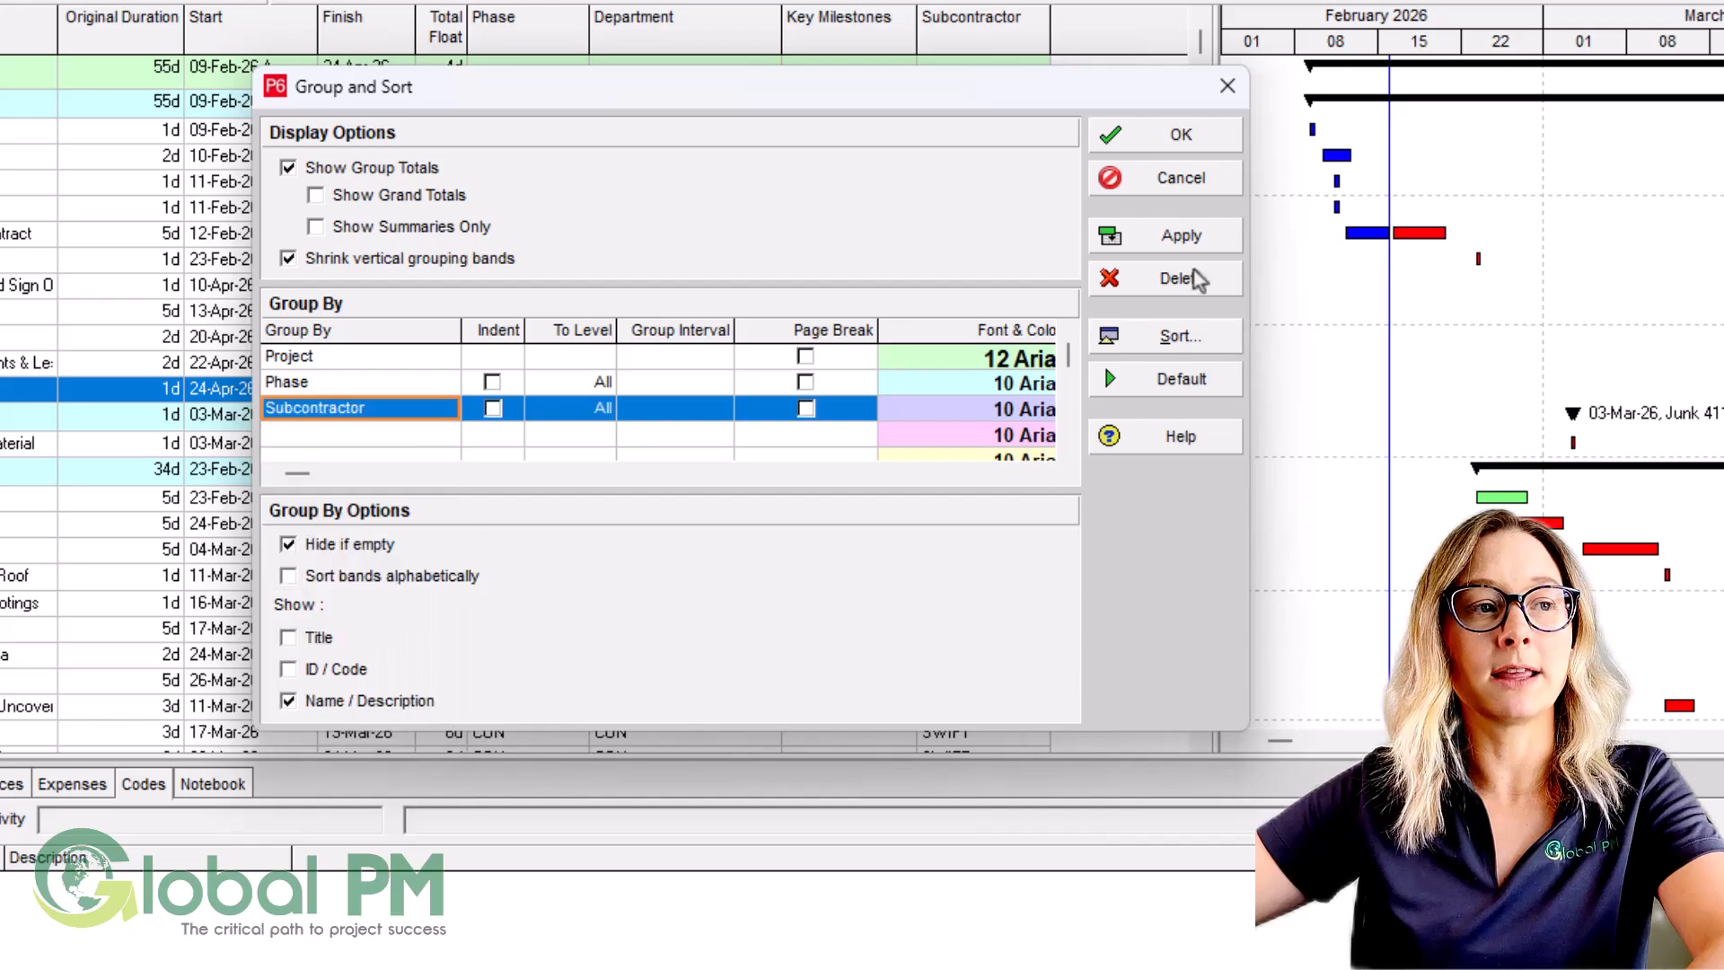
pyautogui.click(1168, 135)
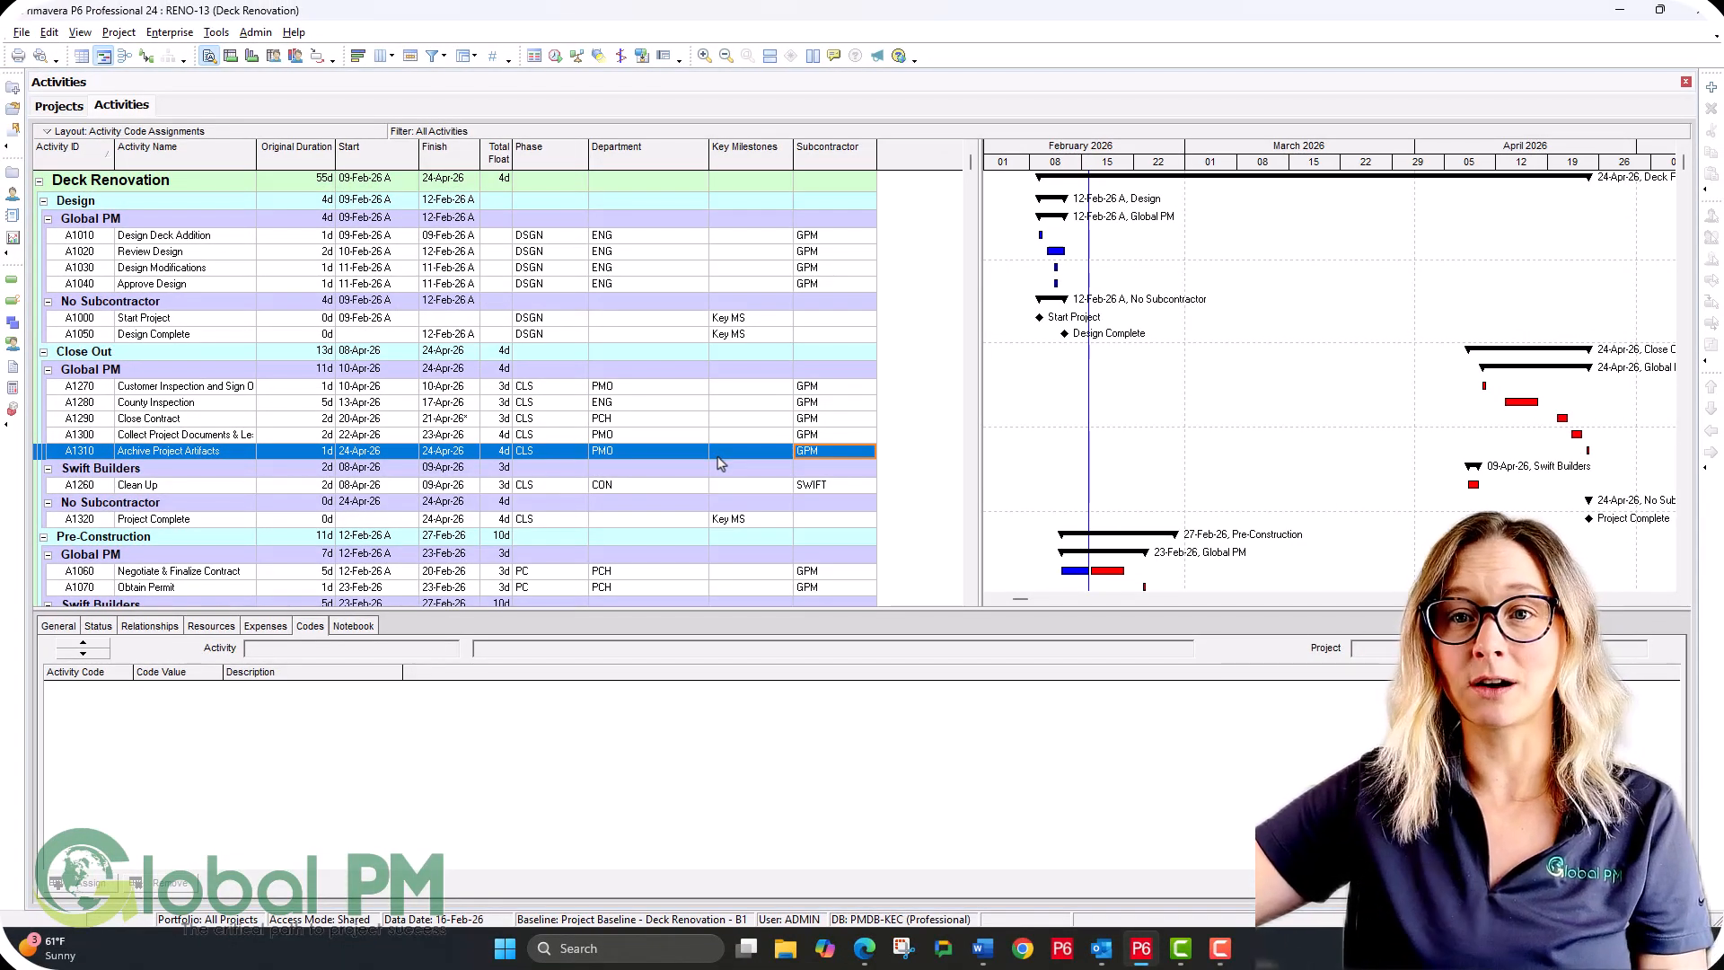
pyautogui.scroll(-4, 921, 508)
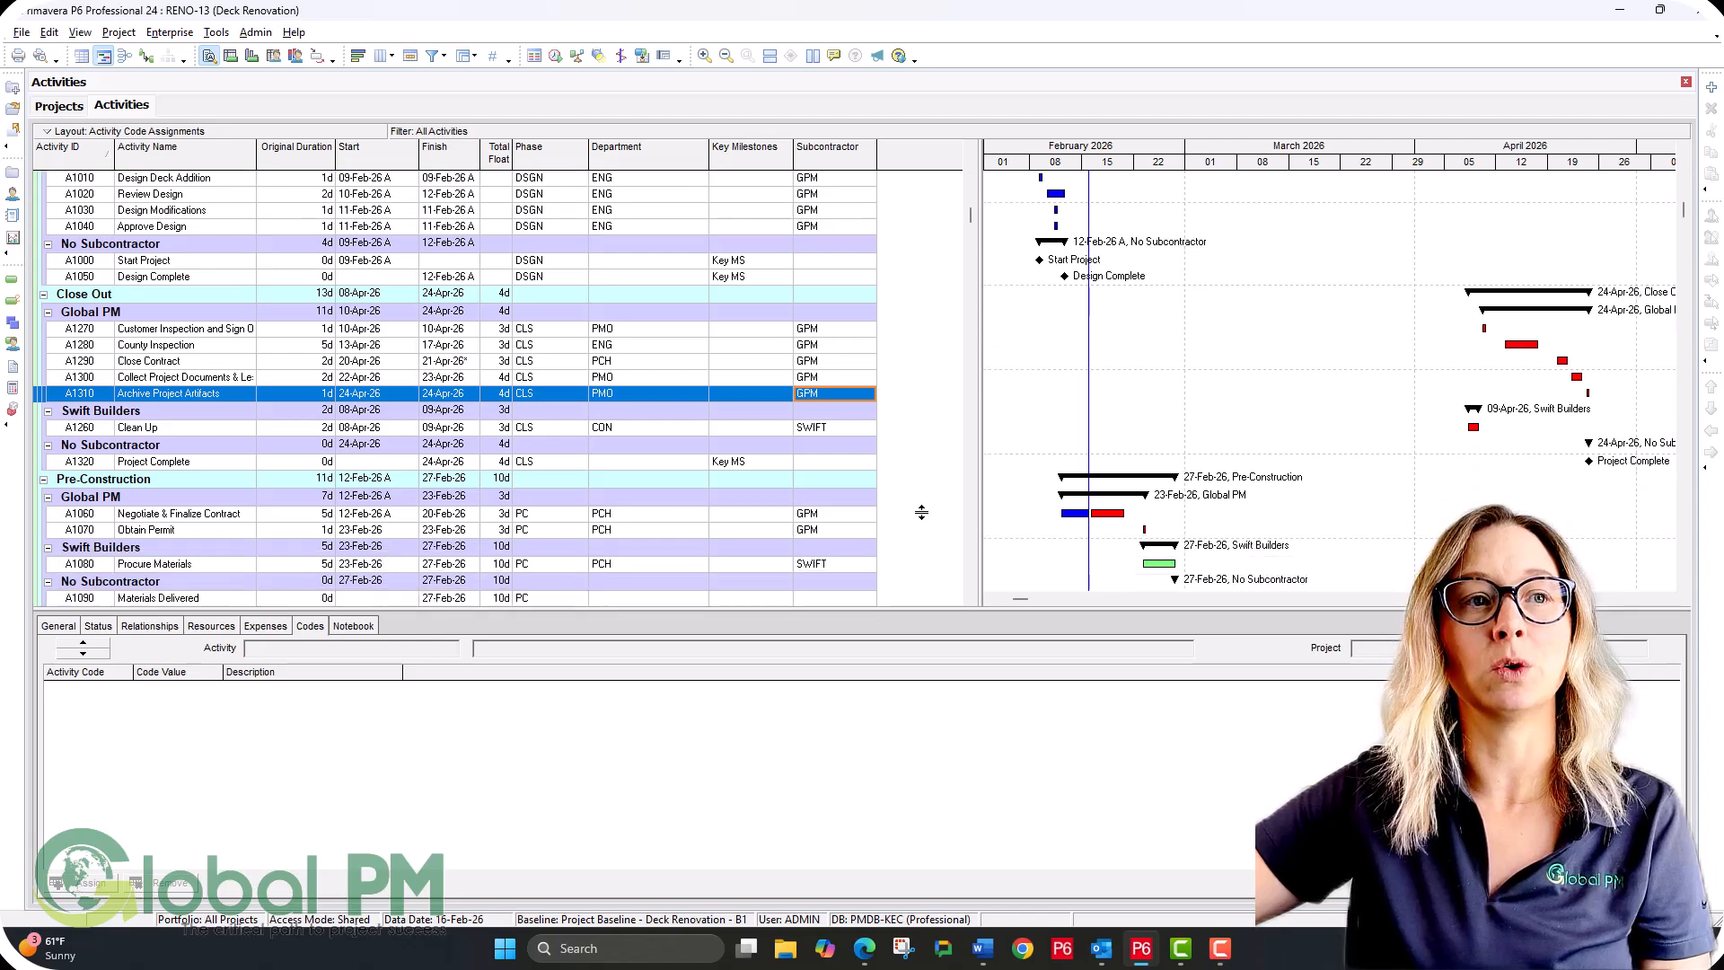
pyautogui.scroll(-3, 921, 510)
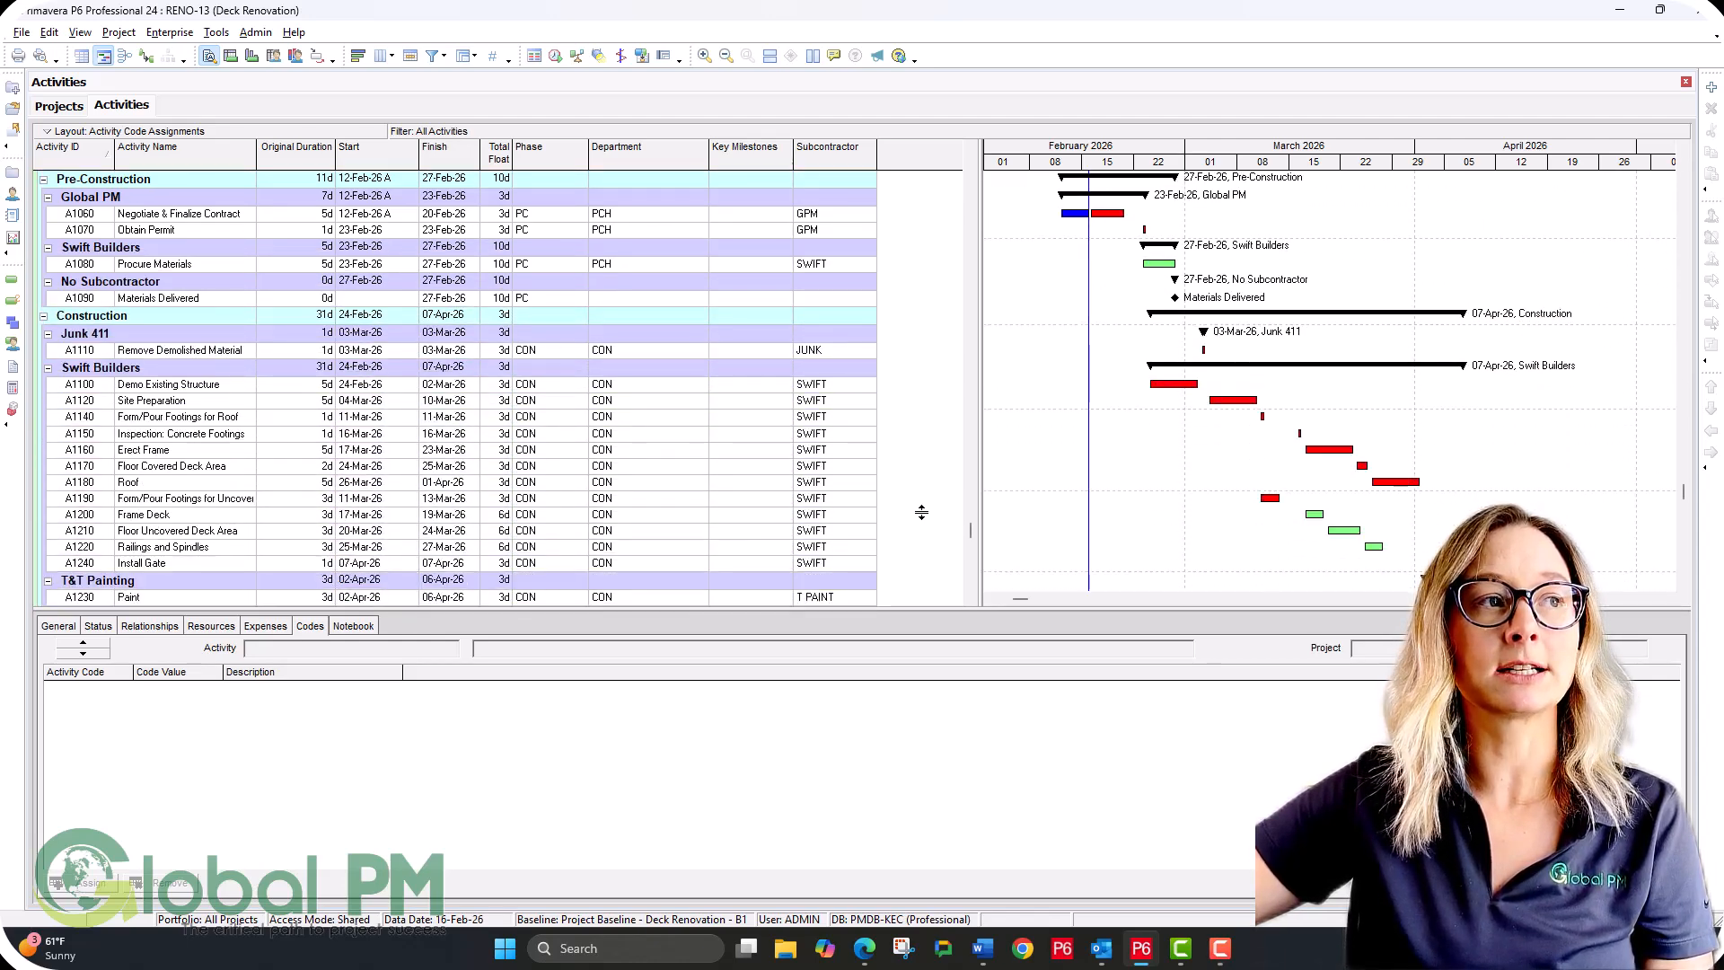
# Change the first grouping level of the activities from Project to WBS and apply the grouping
pyautogui.scroll(5, 921, 510)
pyautogui.scroll(3, 931, 523)
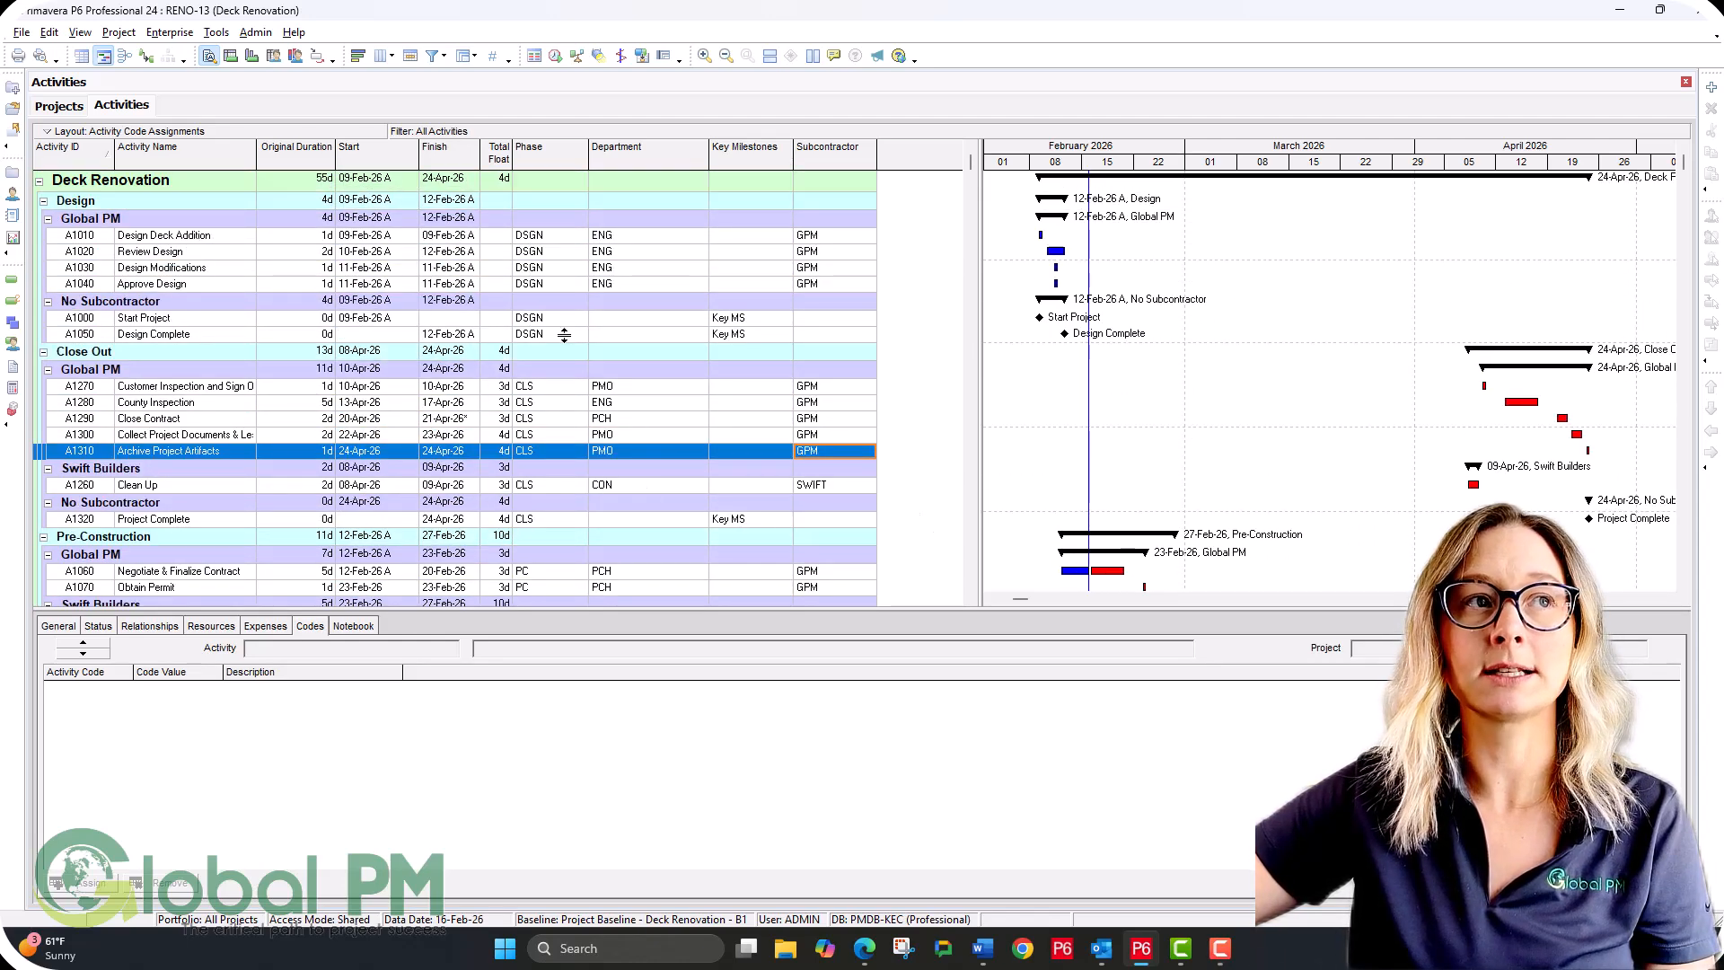
pyautogui.click(462, 56)
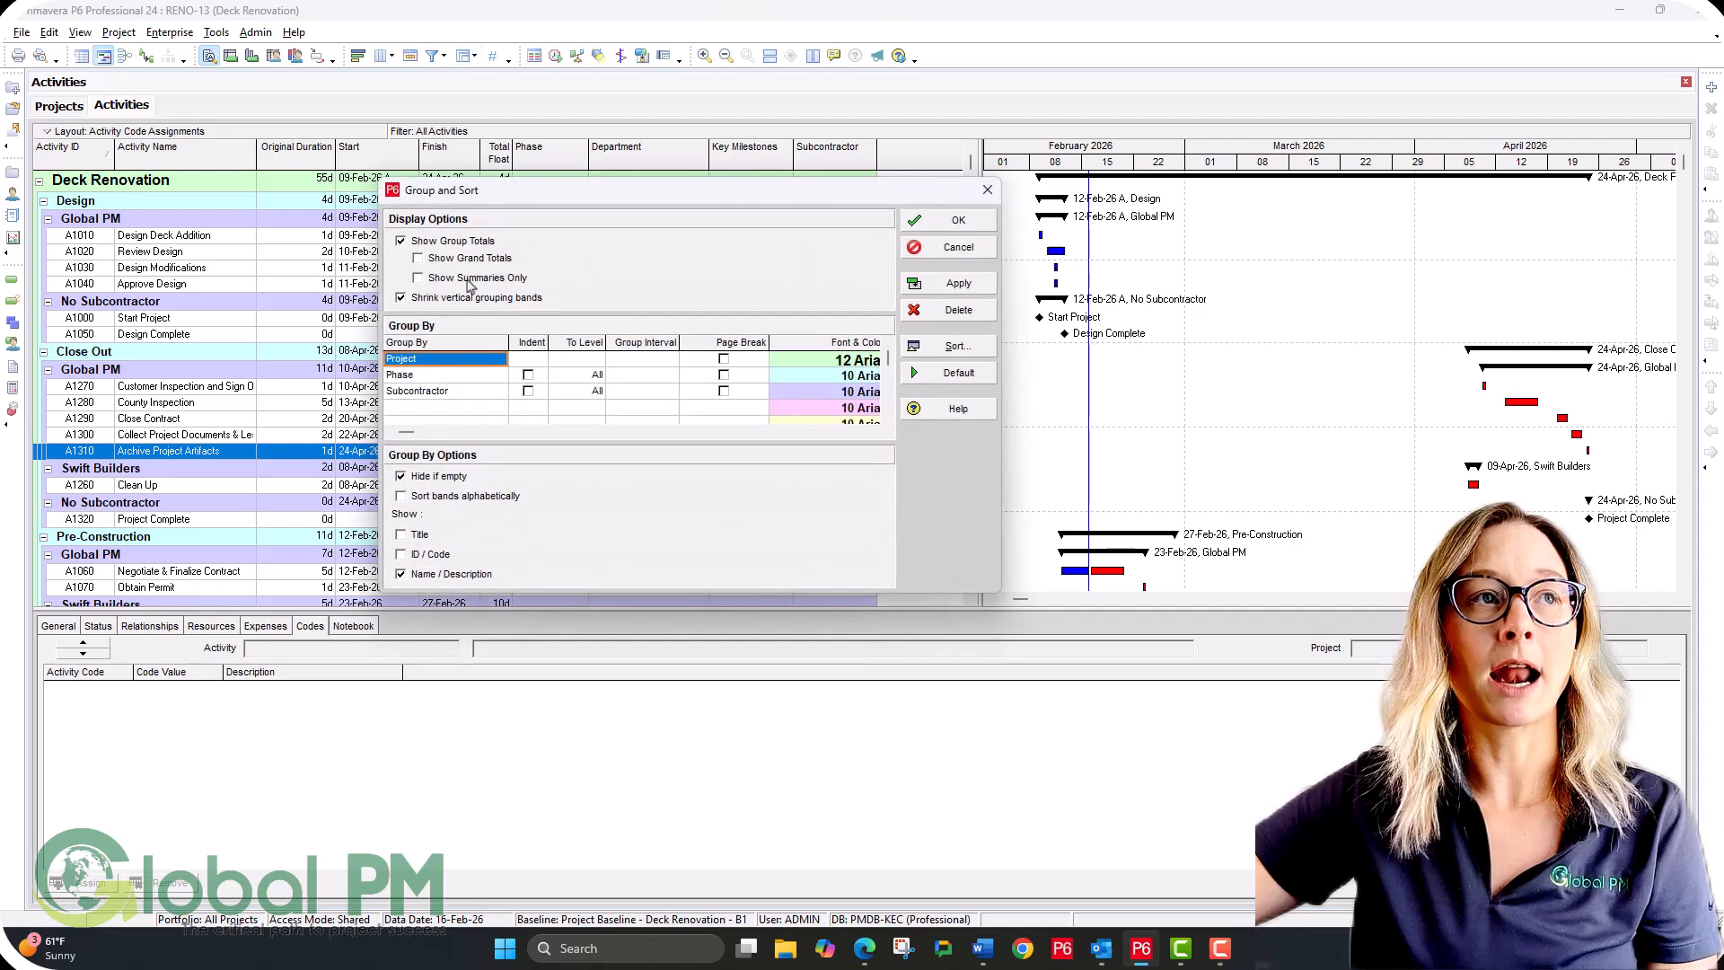
pyautogui.click(453, 360)
pyautogui.scroll(-10, 443, 449)
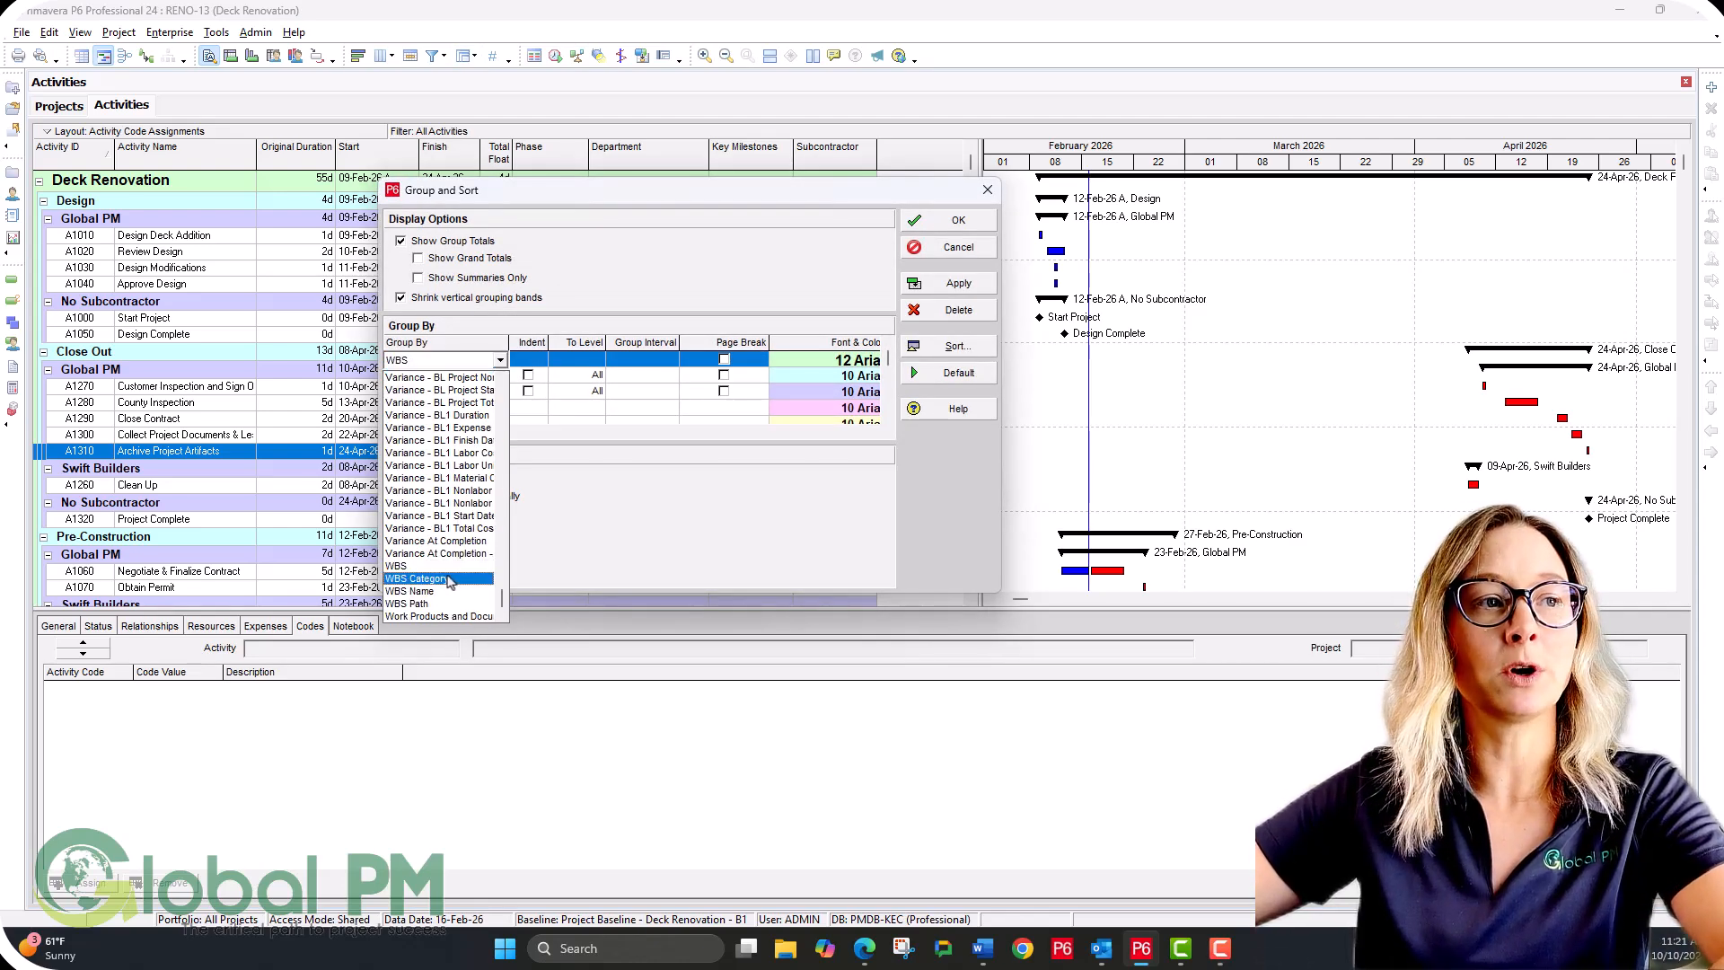
pyautogui.click(422, 566)
pyautogui.click(954, 220)
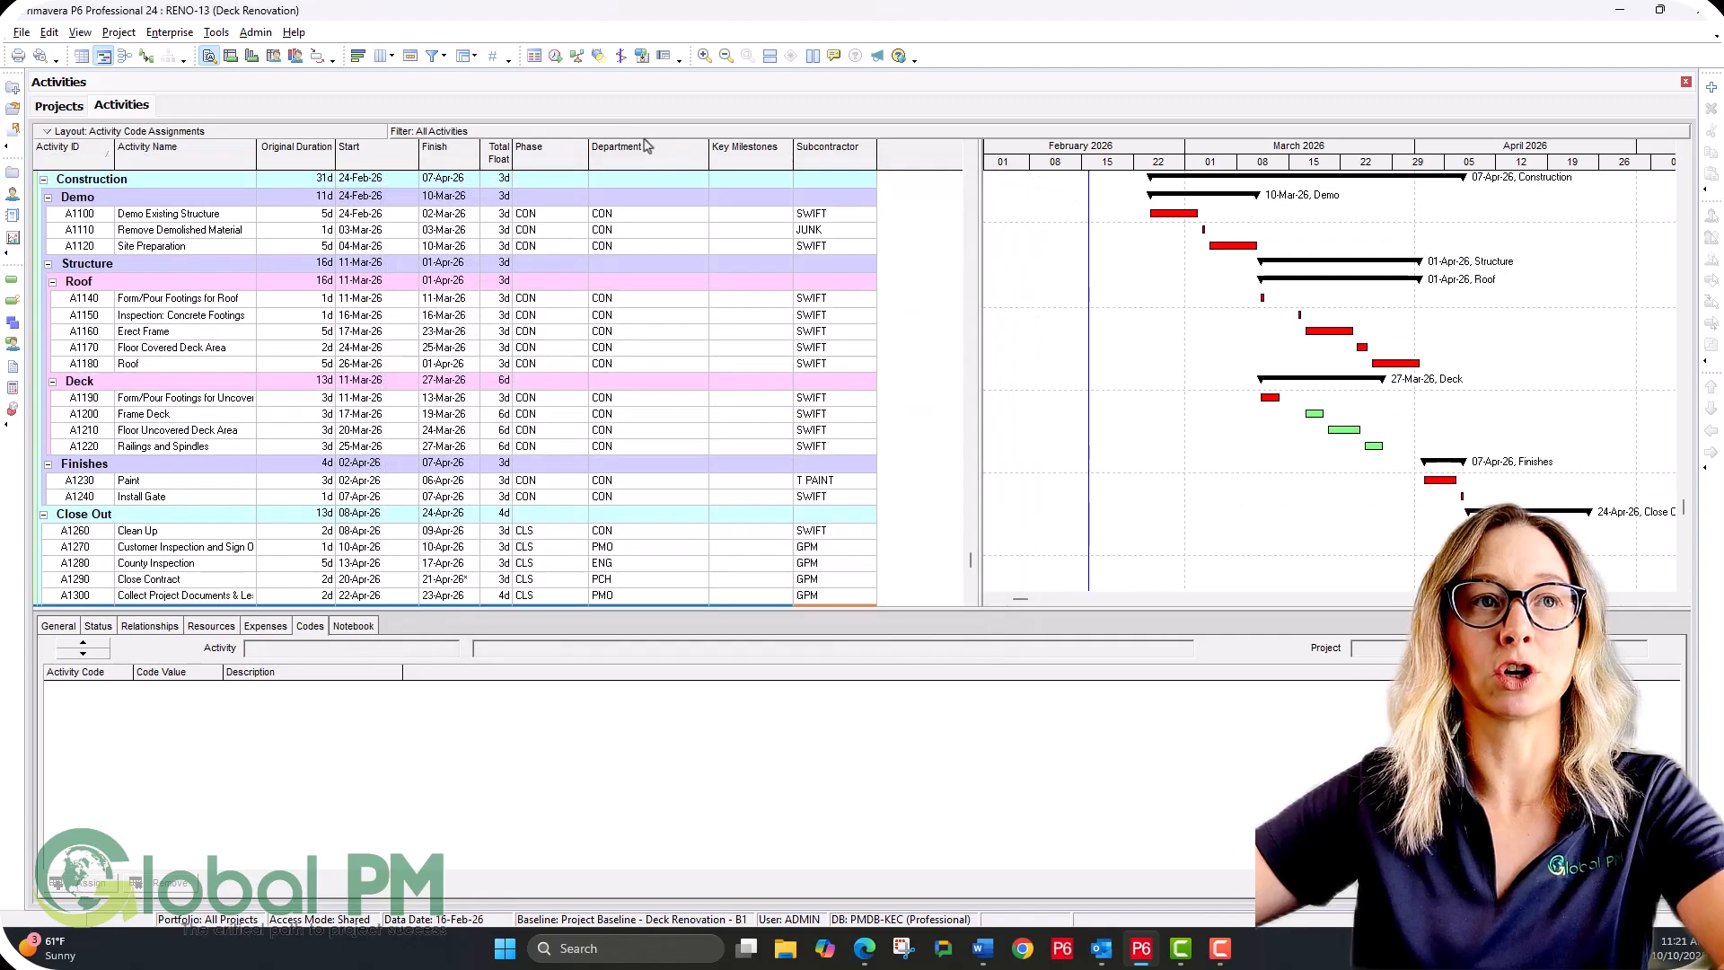
# Create a new activity filter named SUB = SWIFT
pyautogui.click(443, 59)
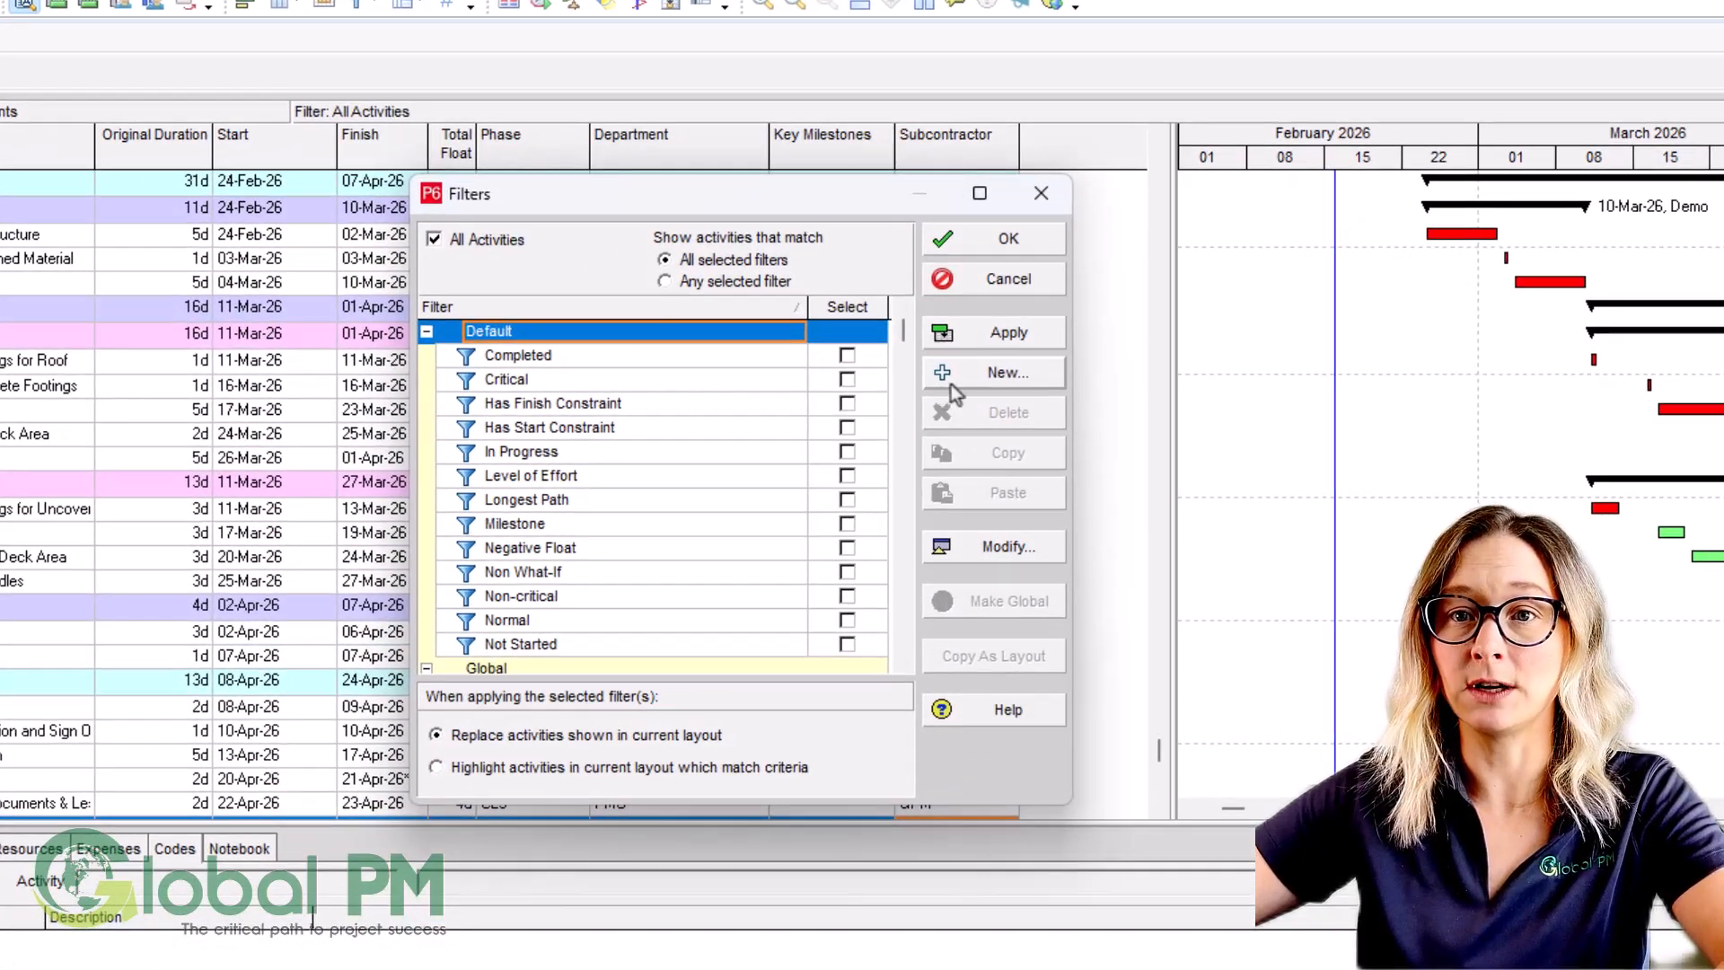
pyautogui.click(952, 386)
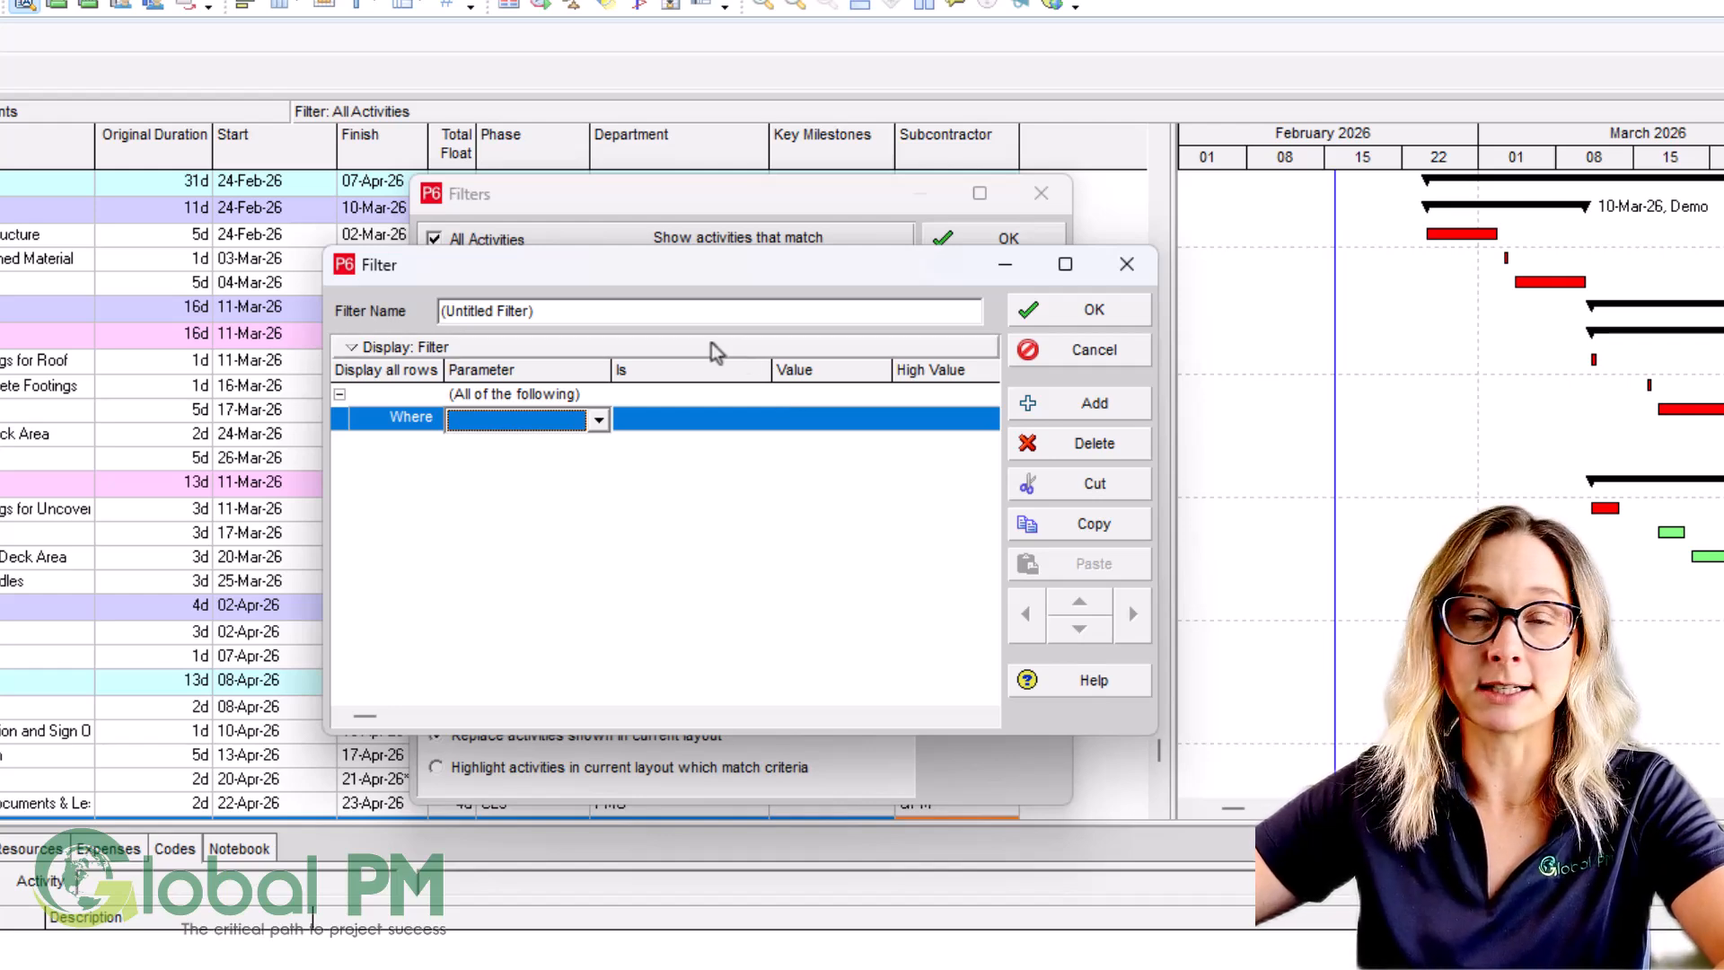
pyautogui.click(708, 313)
pyautogui.moveTo(611, 310); pyautogui.dragTo(356, 300)
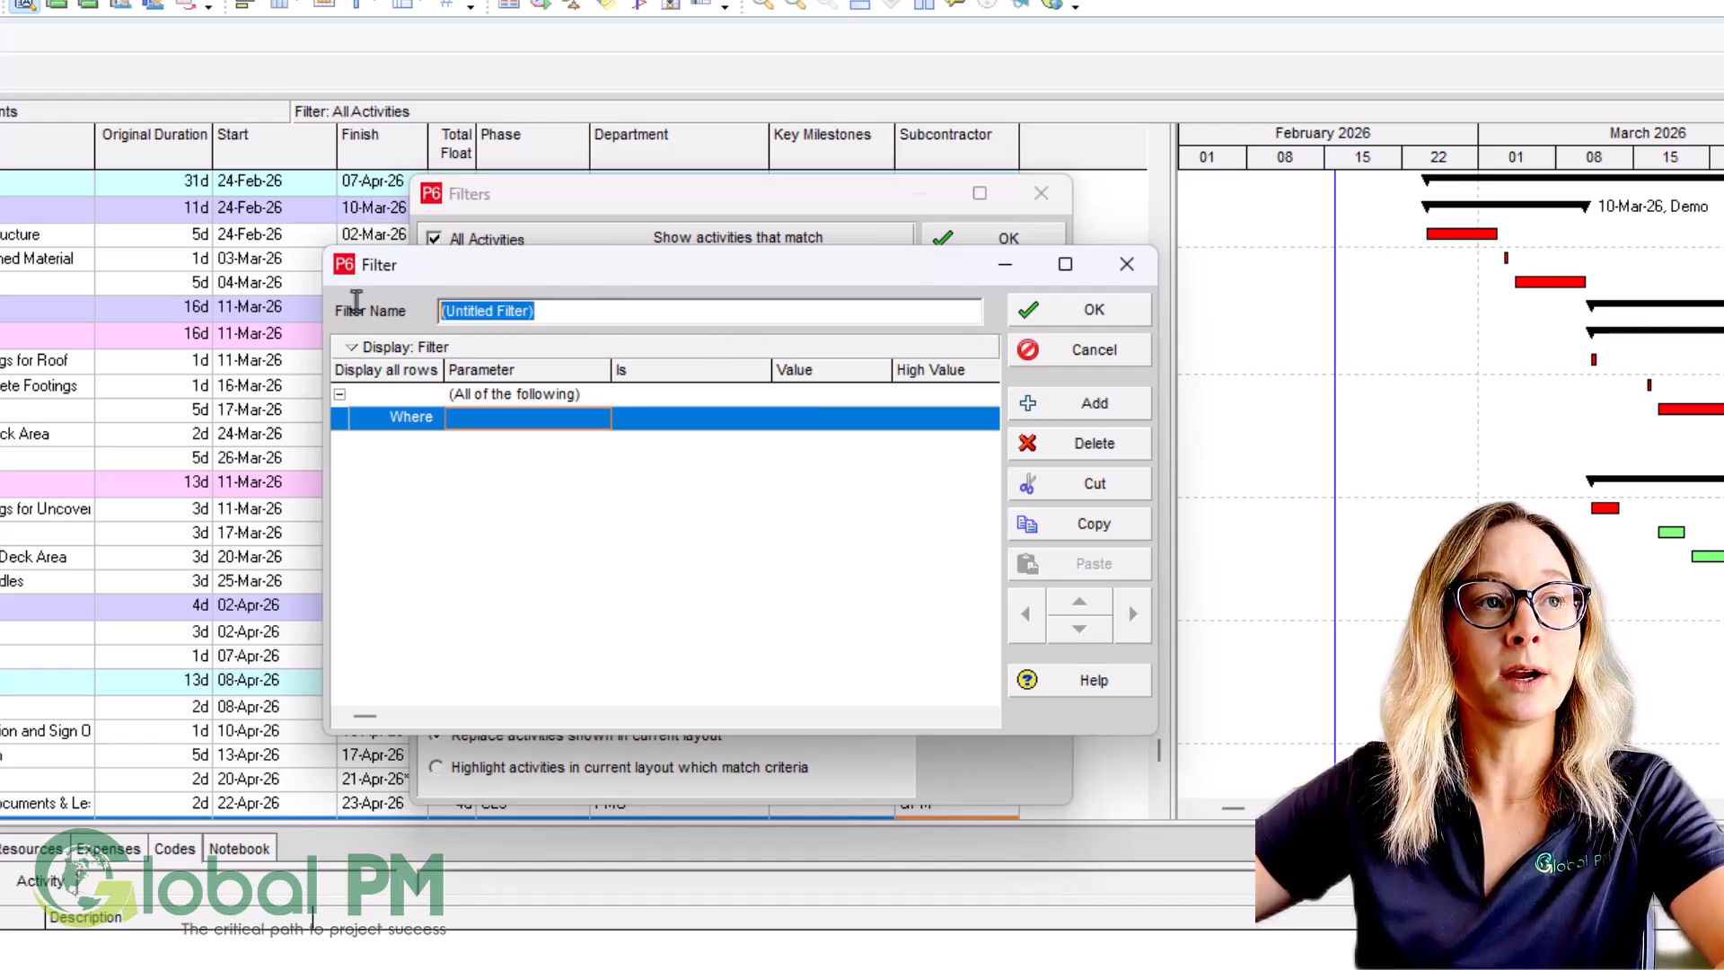
pyautogui.write('SUB = ')
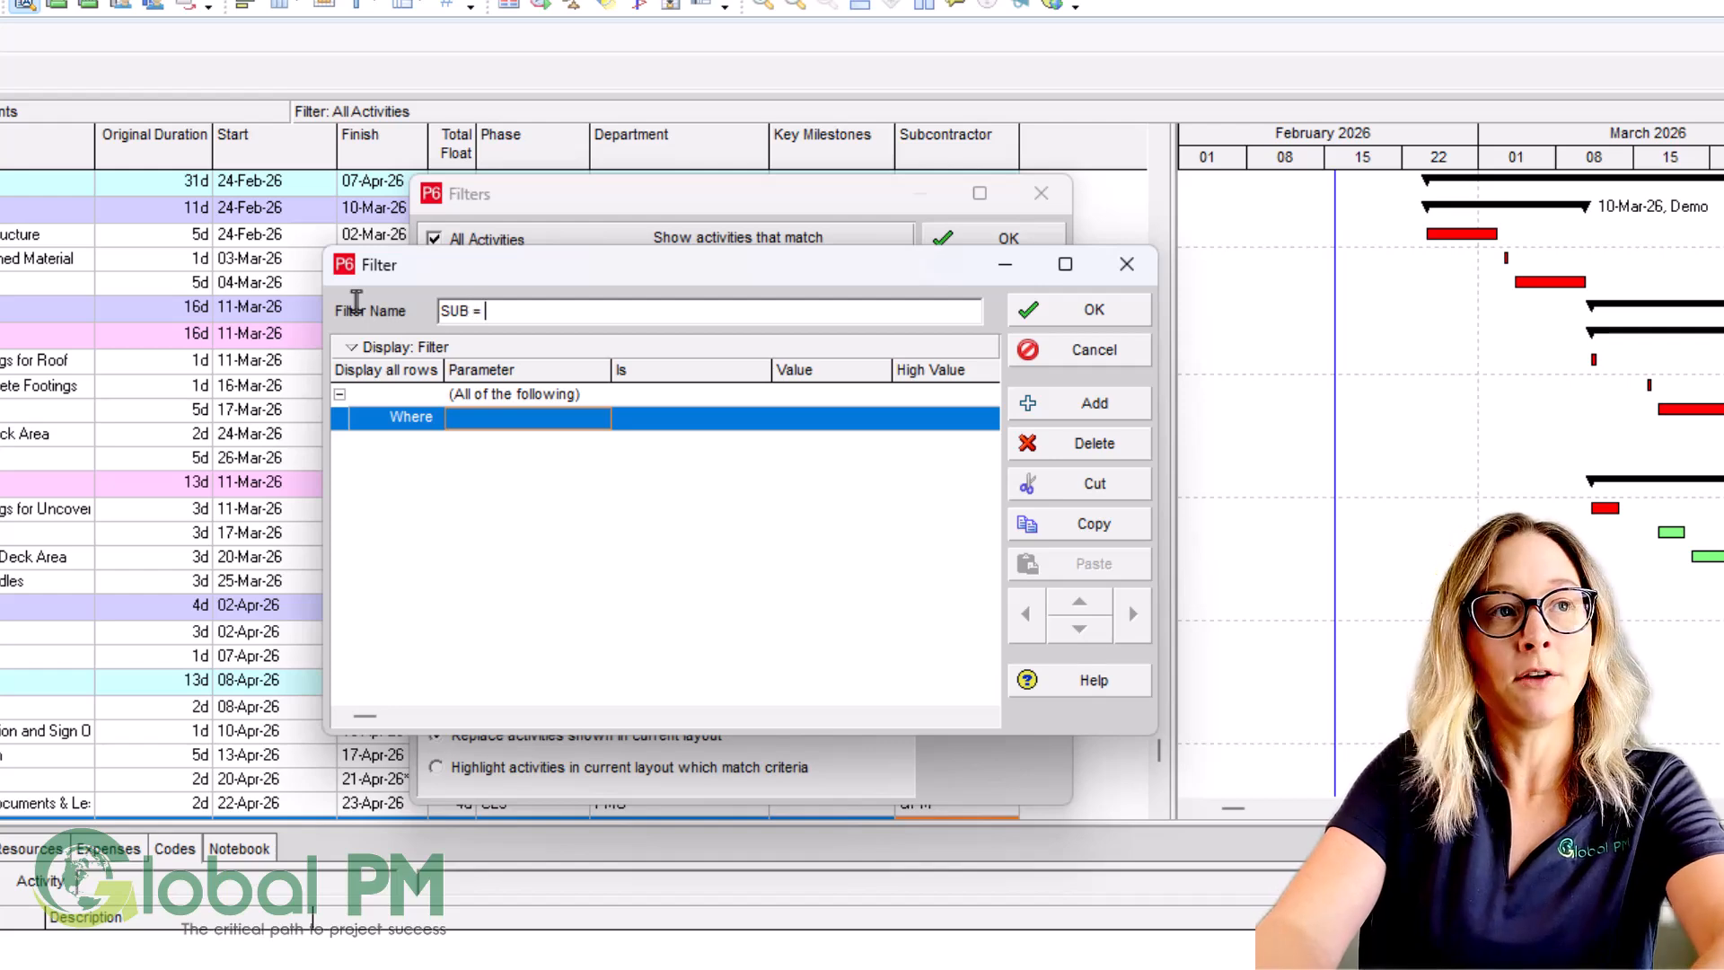
pyautogui.write('SWIFT')
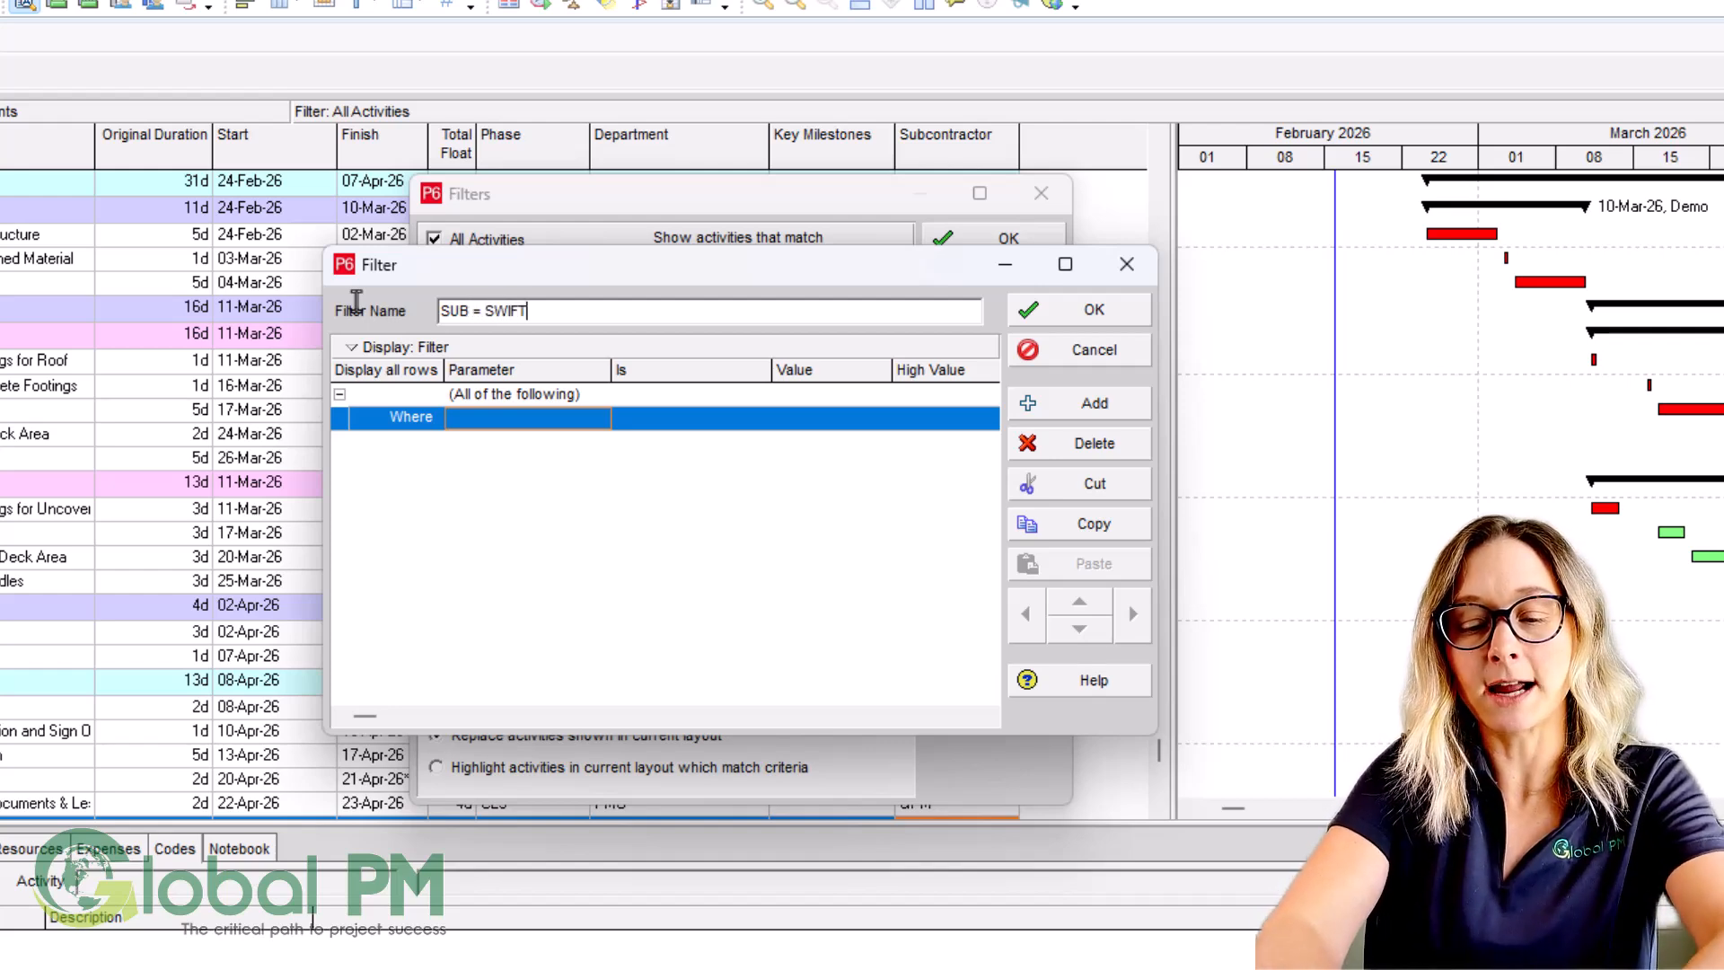
# Set the filter condition to Subcontractor equals SWIFT and apply the filter to the activities
pyautogui.click(531, 422)
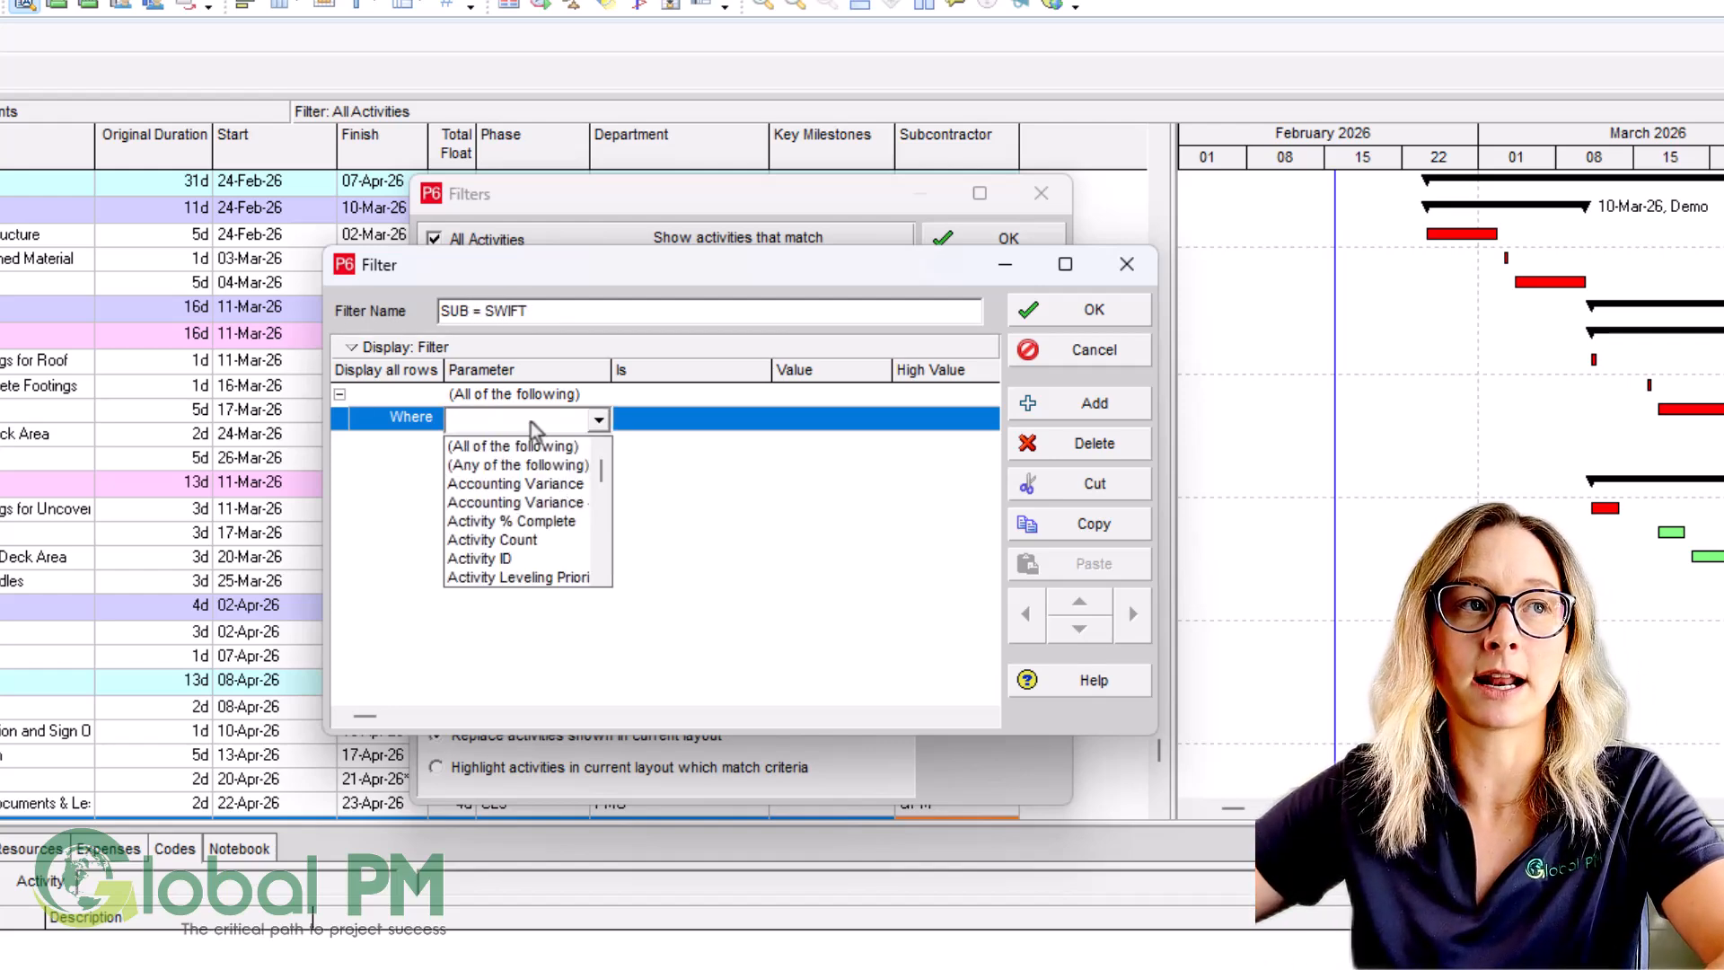
pyautogui.write('subs')
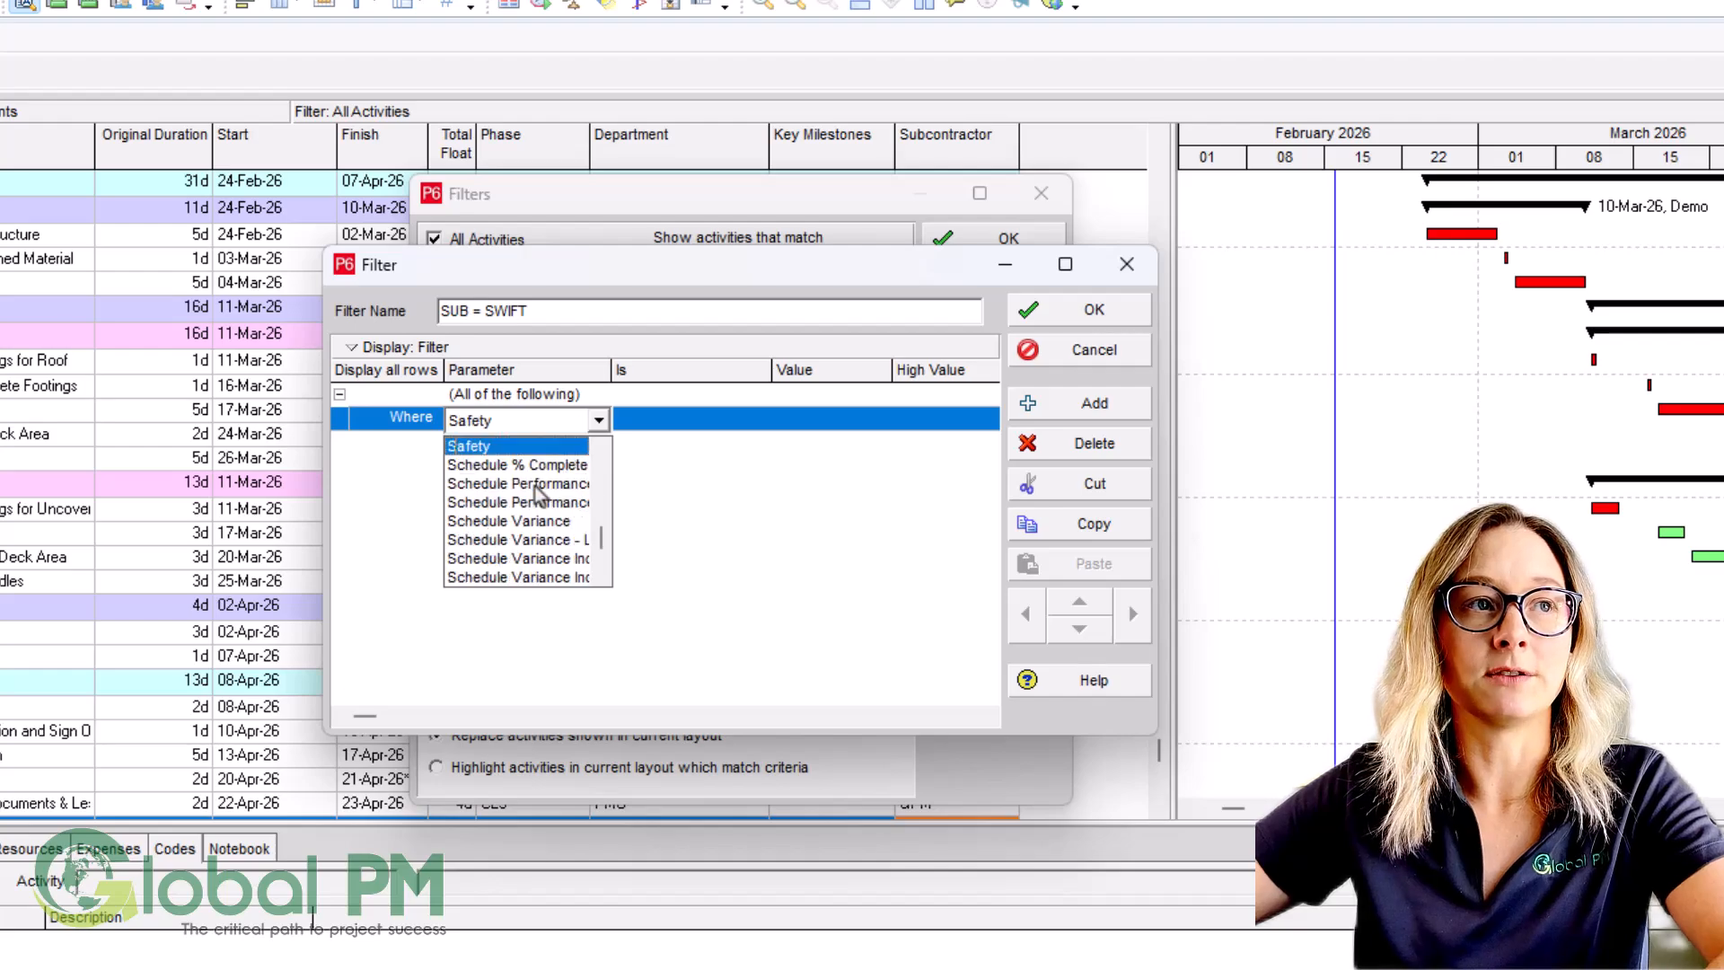
pyautogui.scroll(-2, 537, 493)
pyautogui.scroll(-3, 535, 487)
pyautogui.click(510, 440)
pyautogui.click(709, 425)
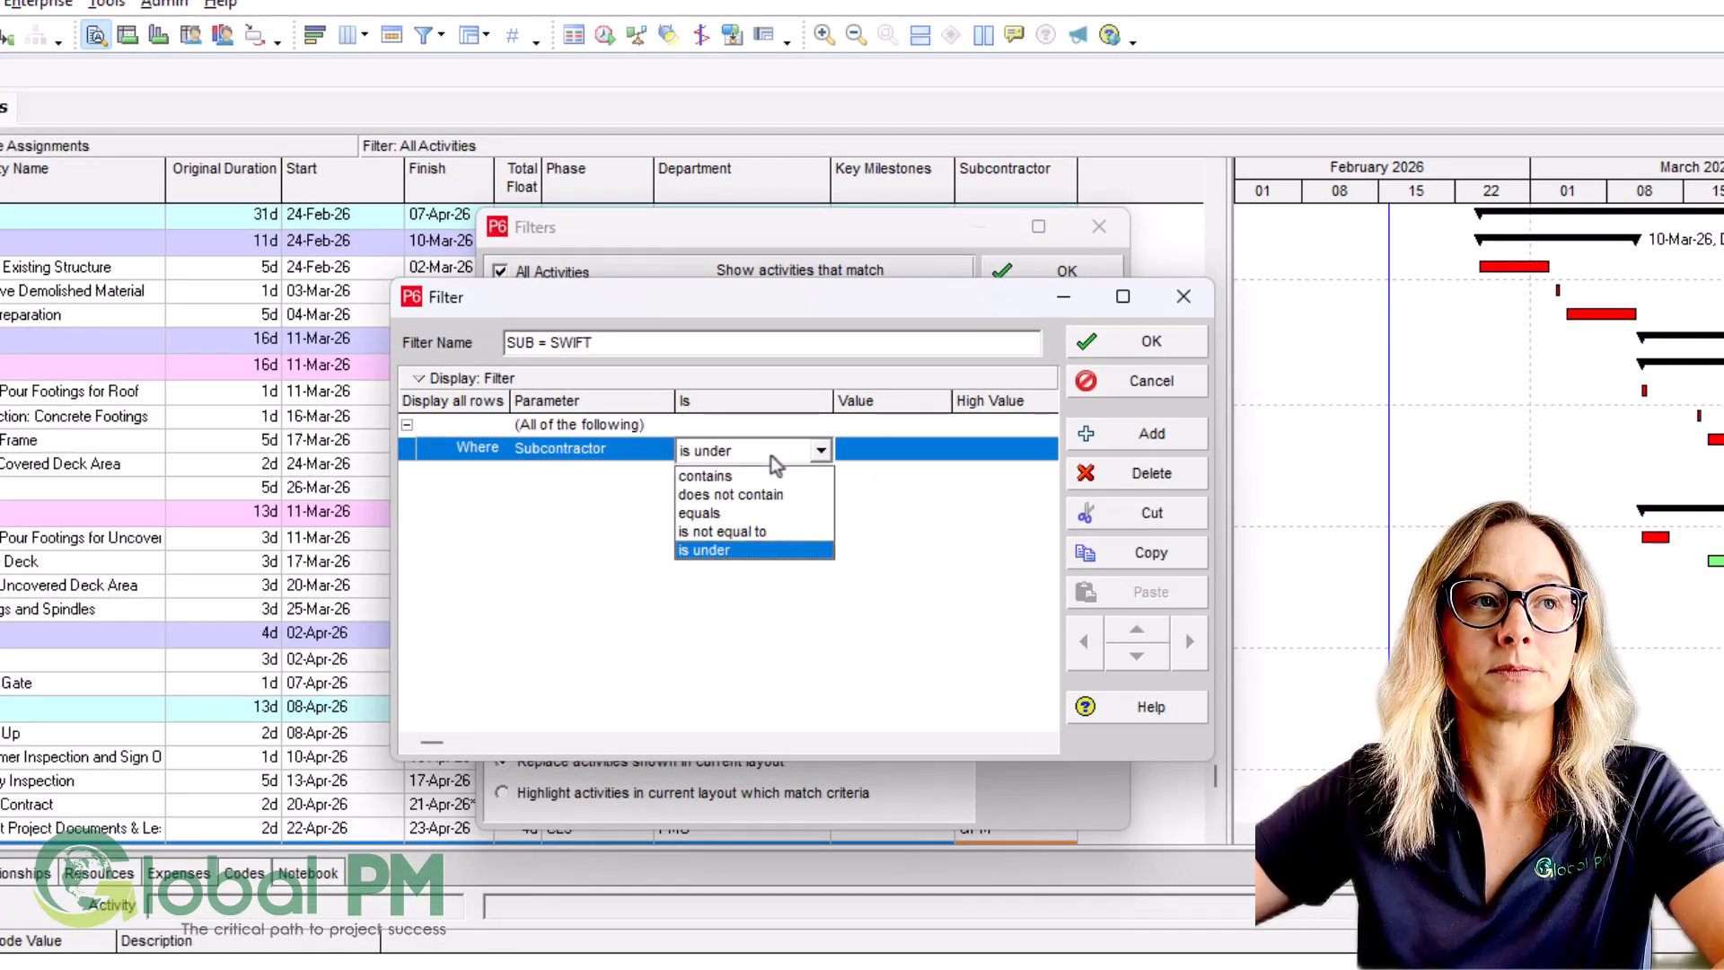
pyautogui.click(656, 486)
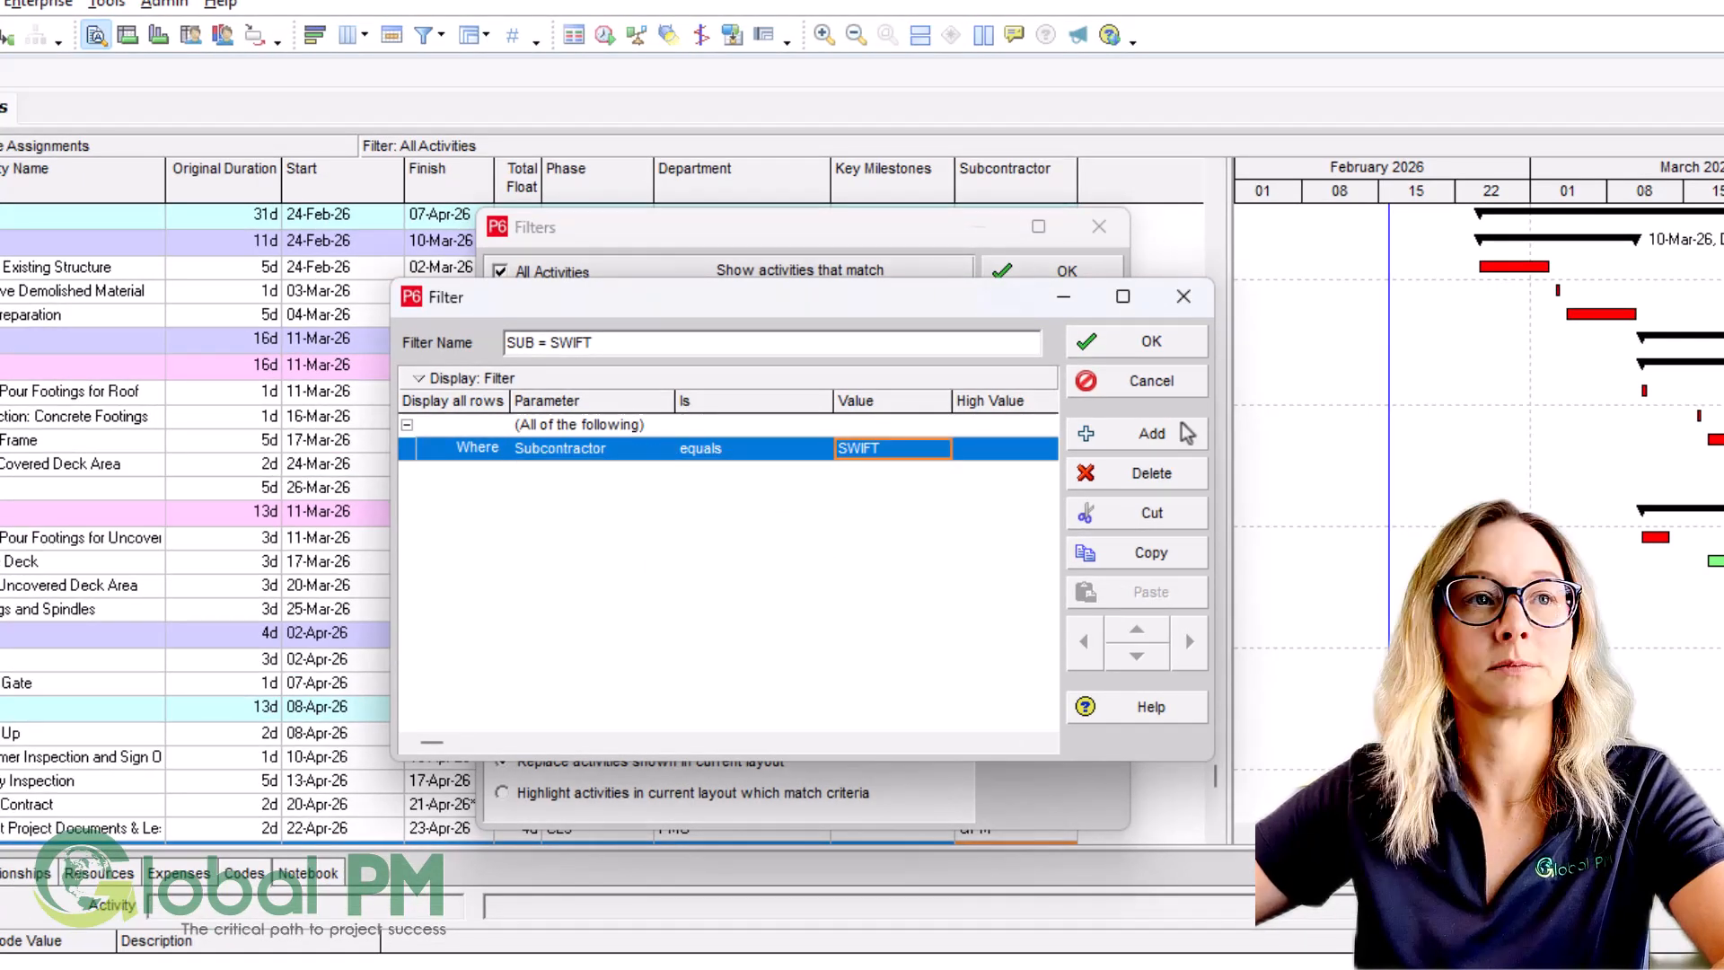
pyautogui.click(1151, 342)
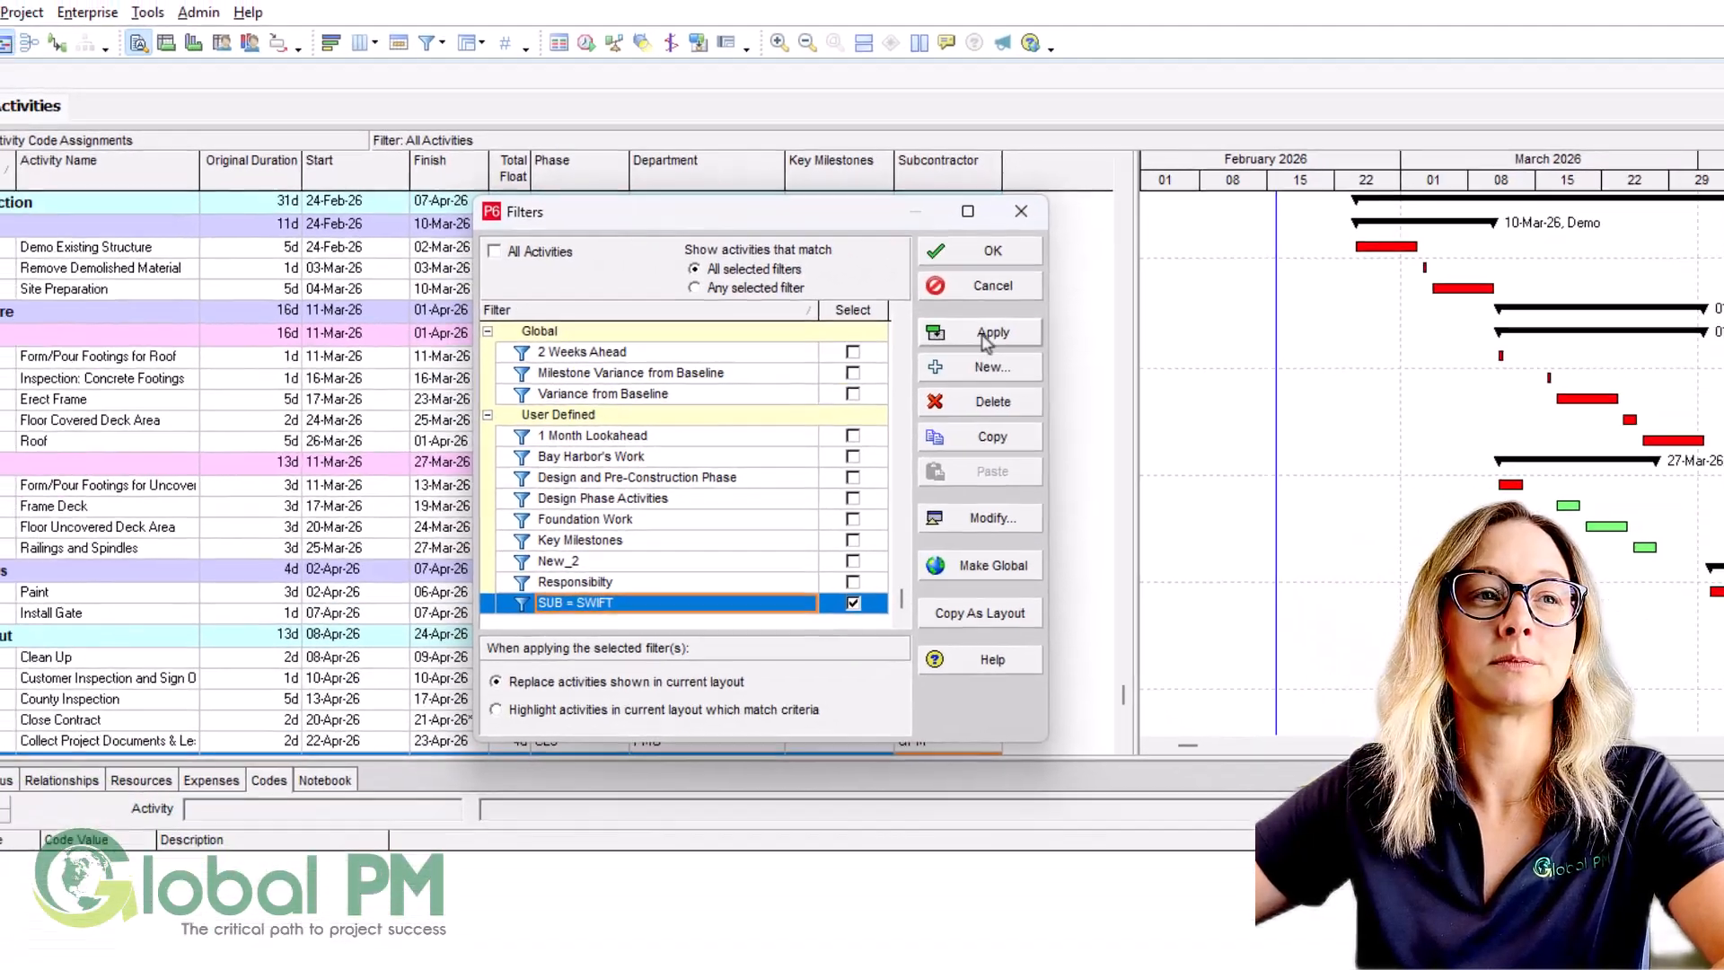
pyautogui.click(1066, 270)
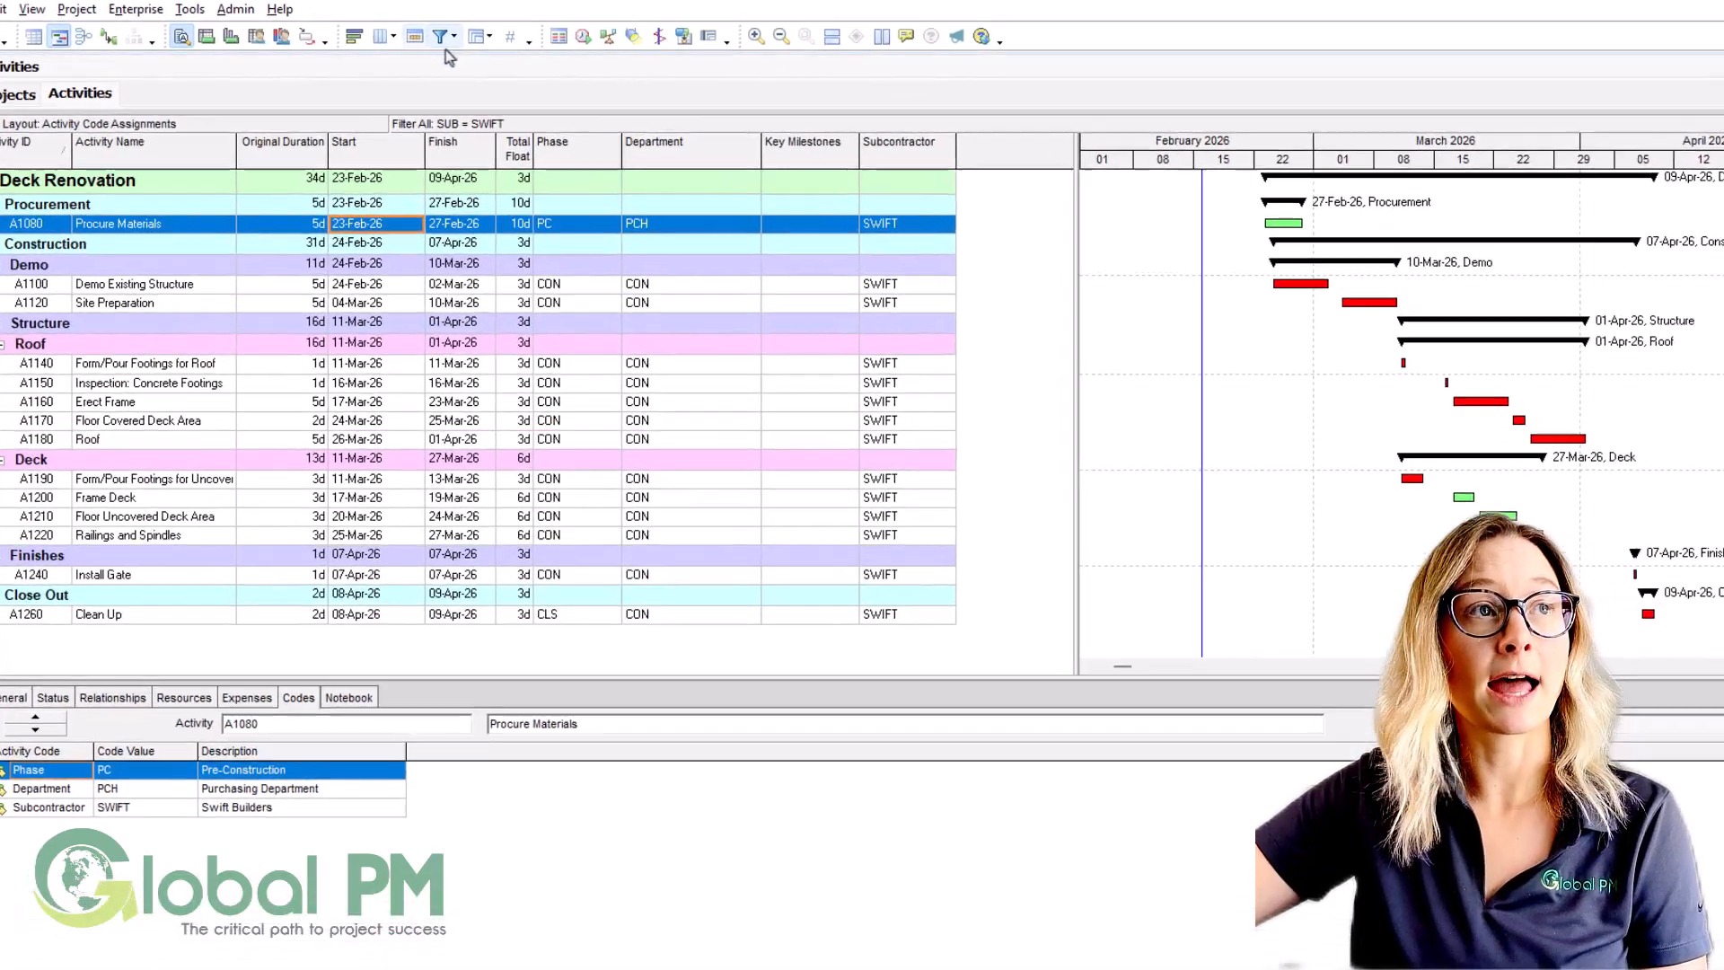
# Create another filter named SWIFT in PC and CLS with the condition Subcontractor equals SWIFT
pyautogui.click(442, 37)
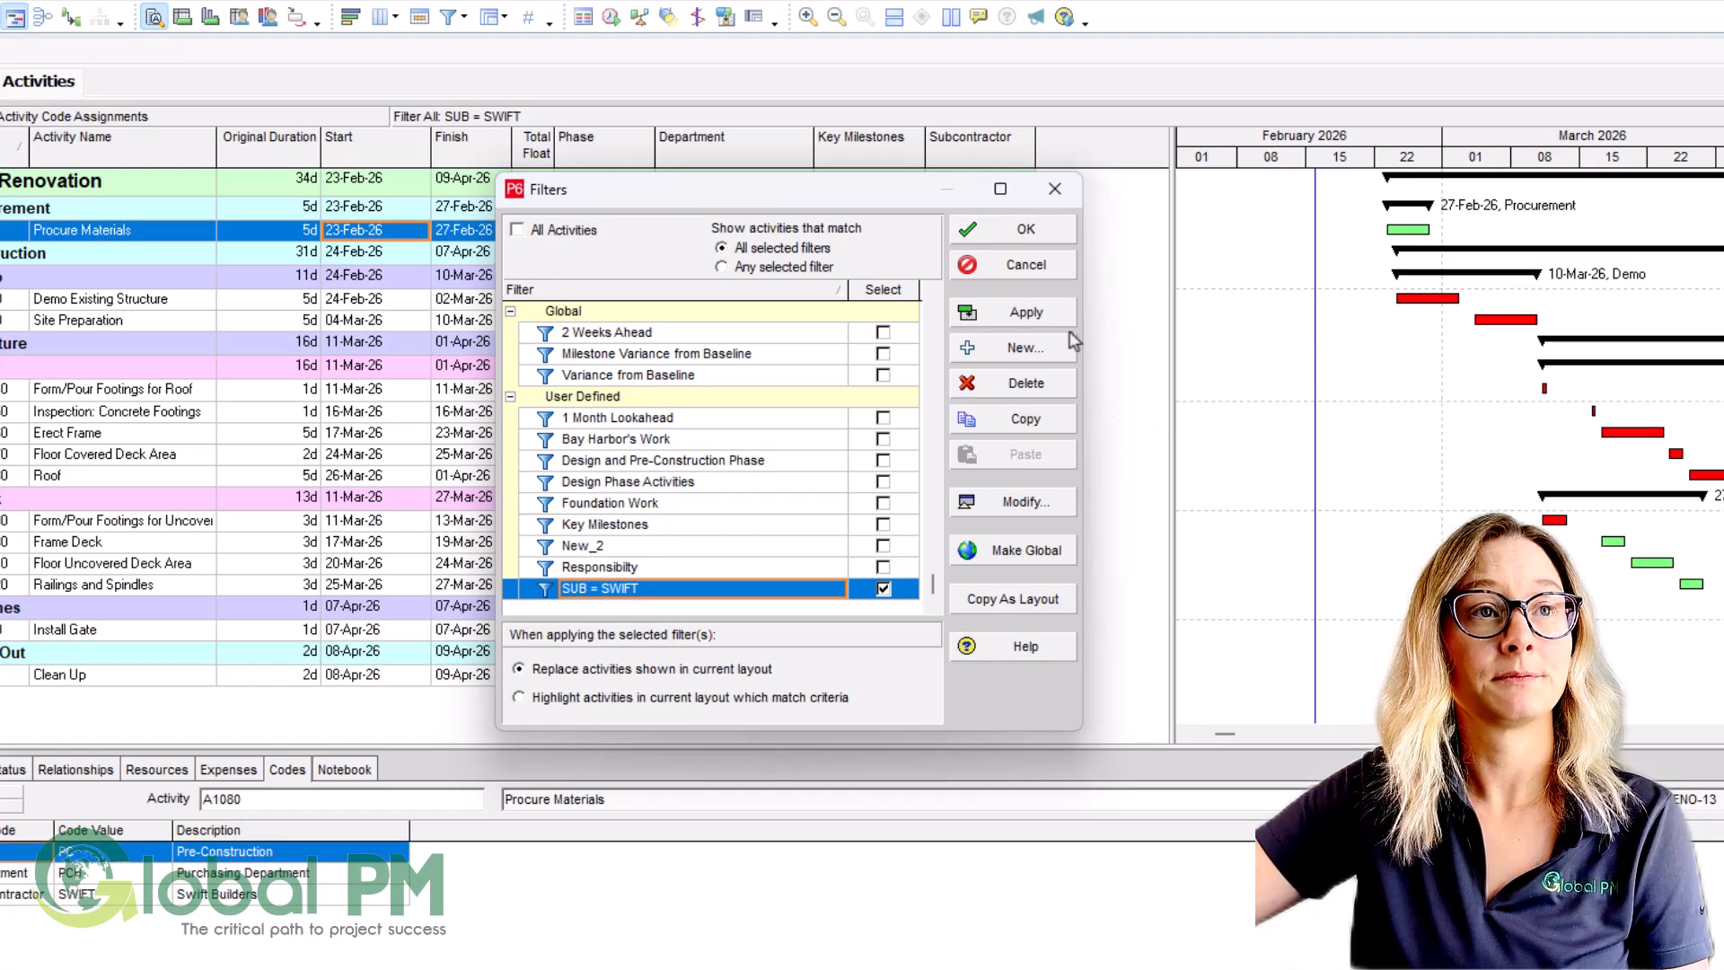
pyautogui.click(952, 328)
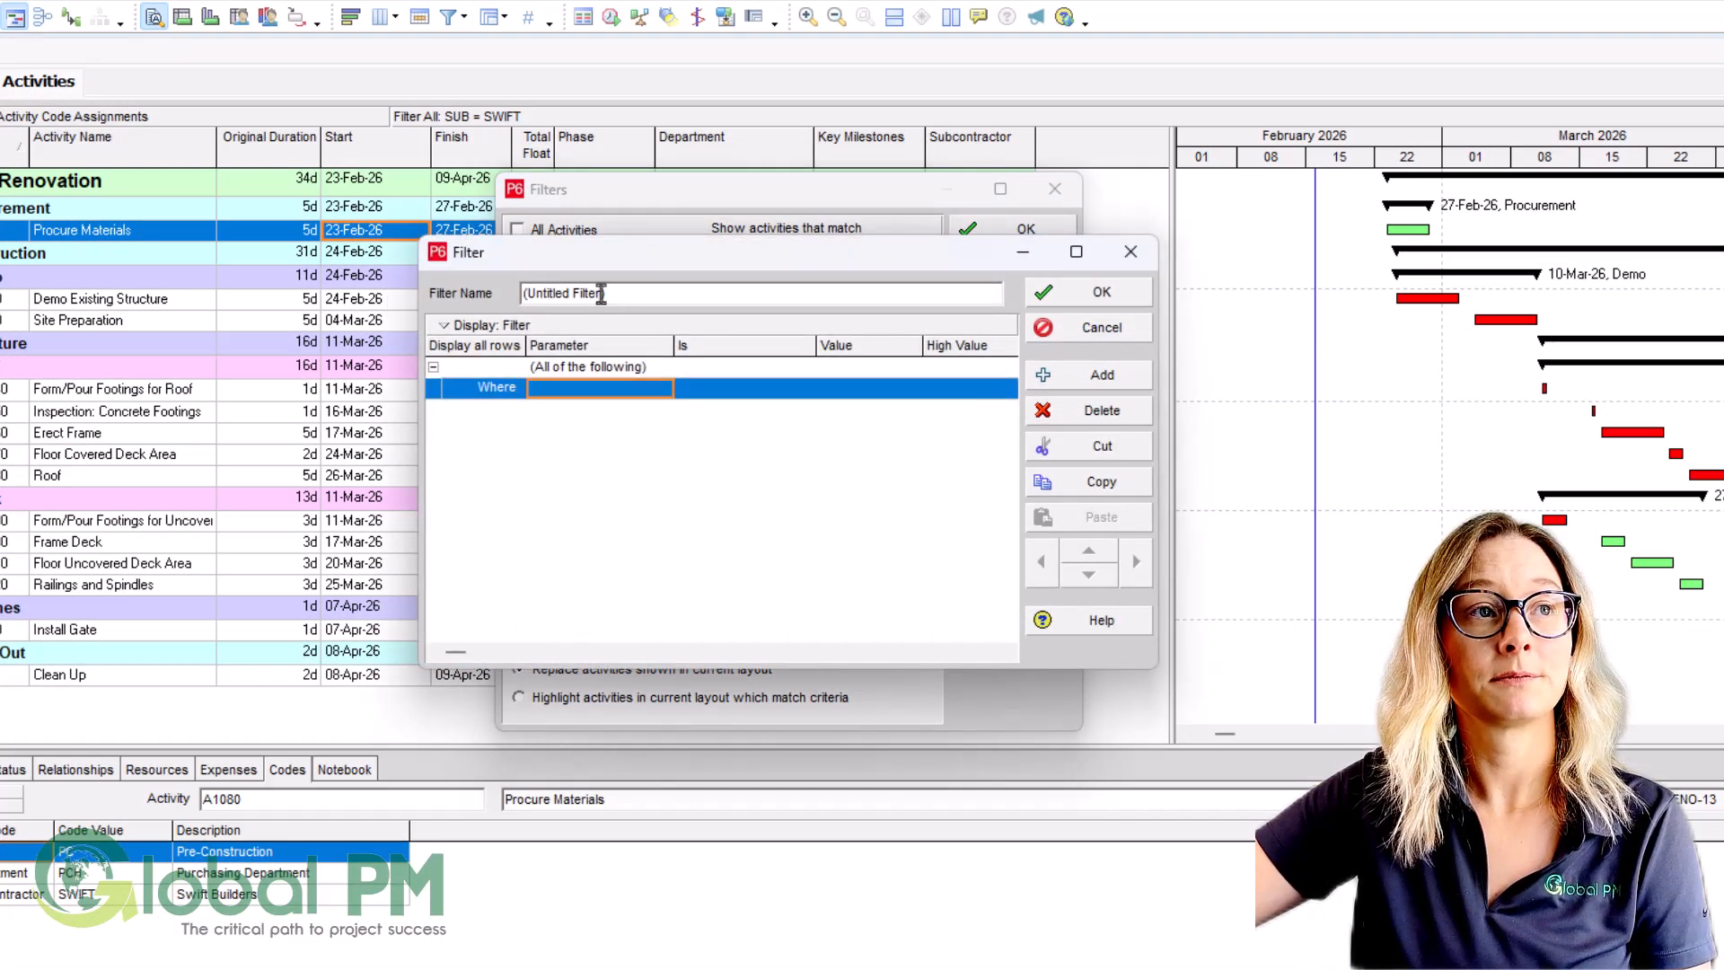
pyautogui.tripleClick(602, 294)
pyautogui.write('SWIFT in PC and CLS')
pyautogui.click(604, 392)
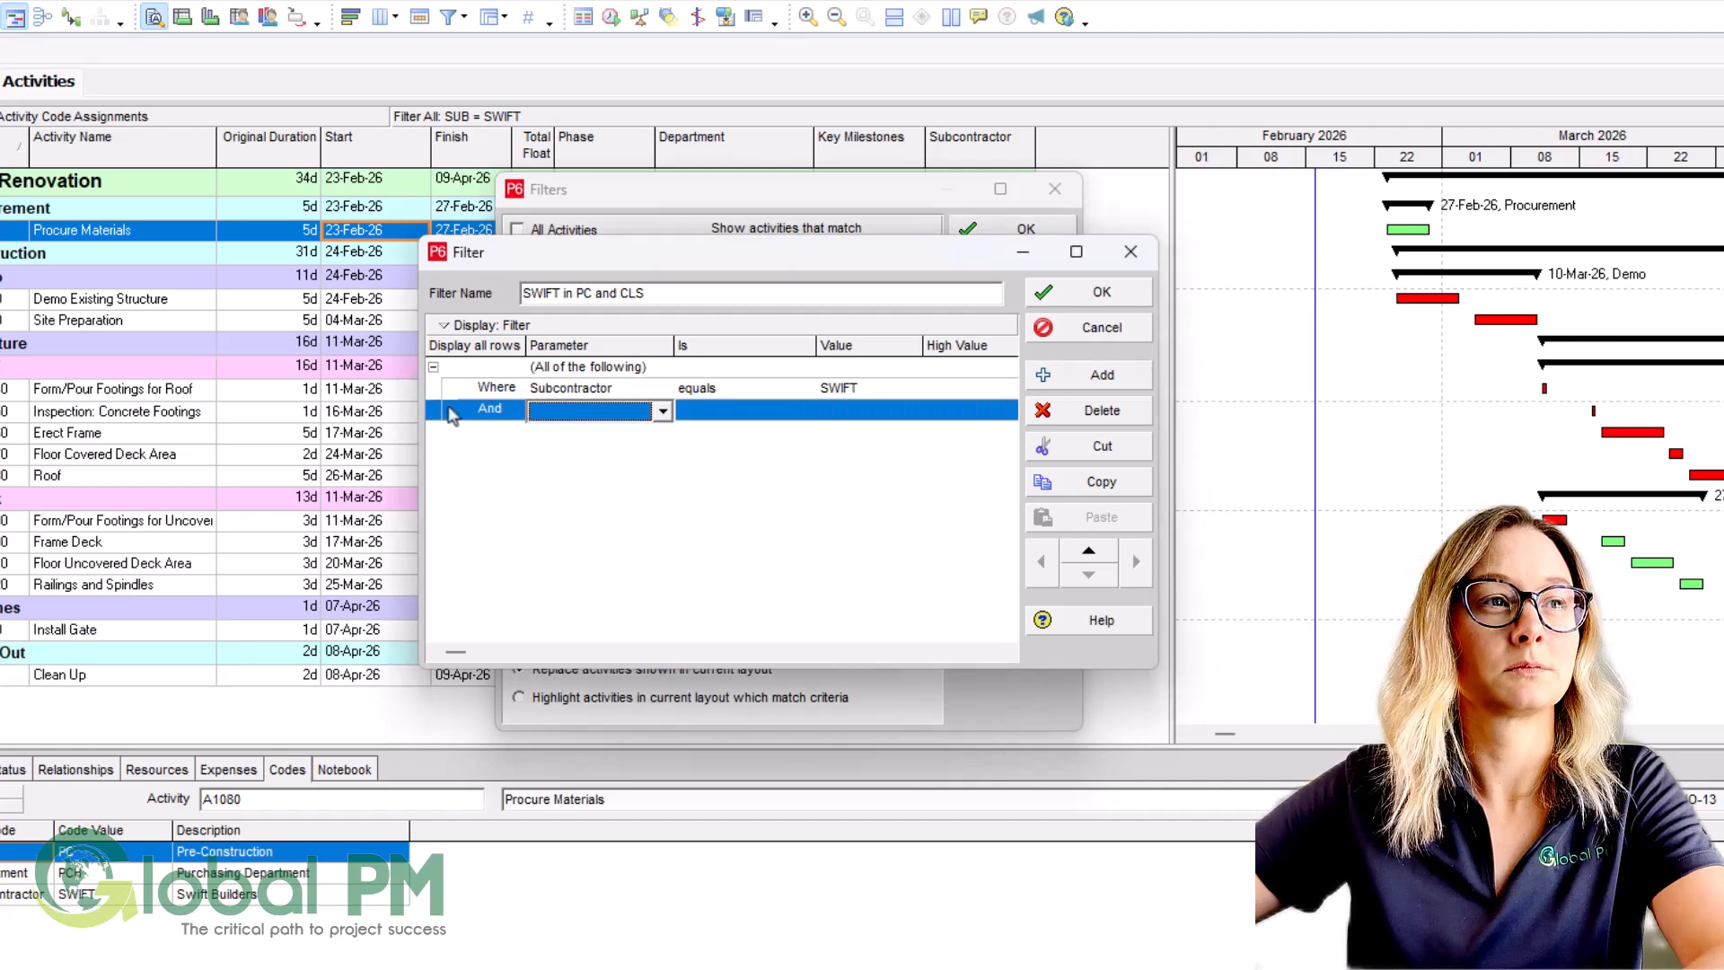
# Add an any-of-the-following group with Phase equals PC and Phase equals CLS, and apply the filter together with SUB = SWIFT
pyautogui.click(663, 432)
pyautogui.click(593, 456)
pyautogui.click(878, 432)
pyautogui.click(913, 432)
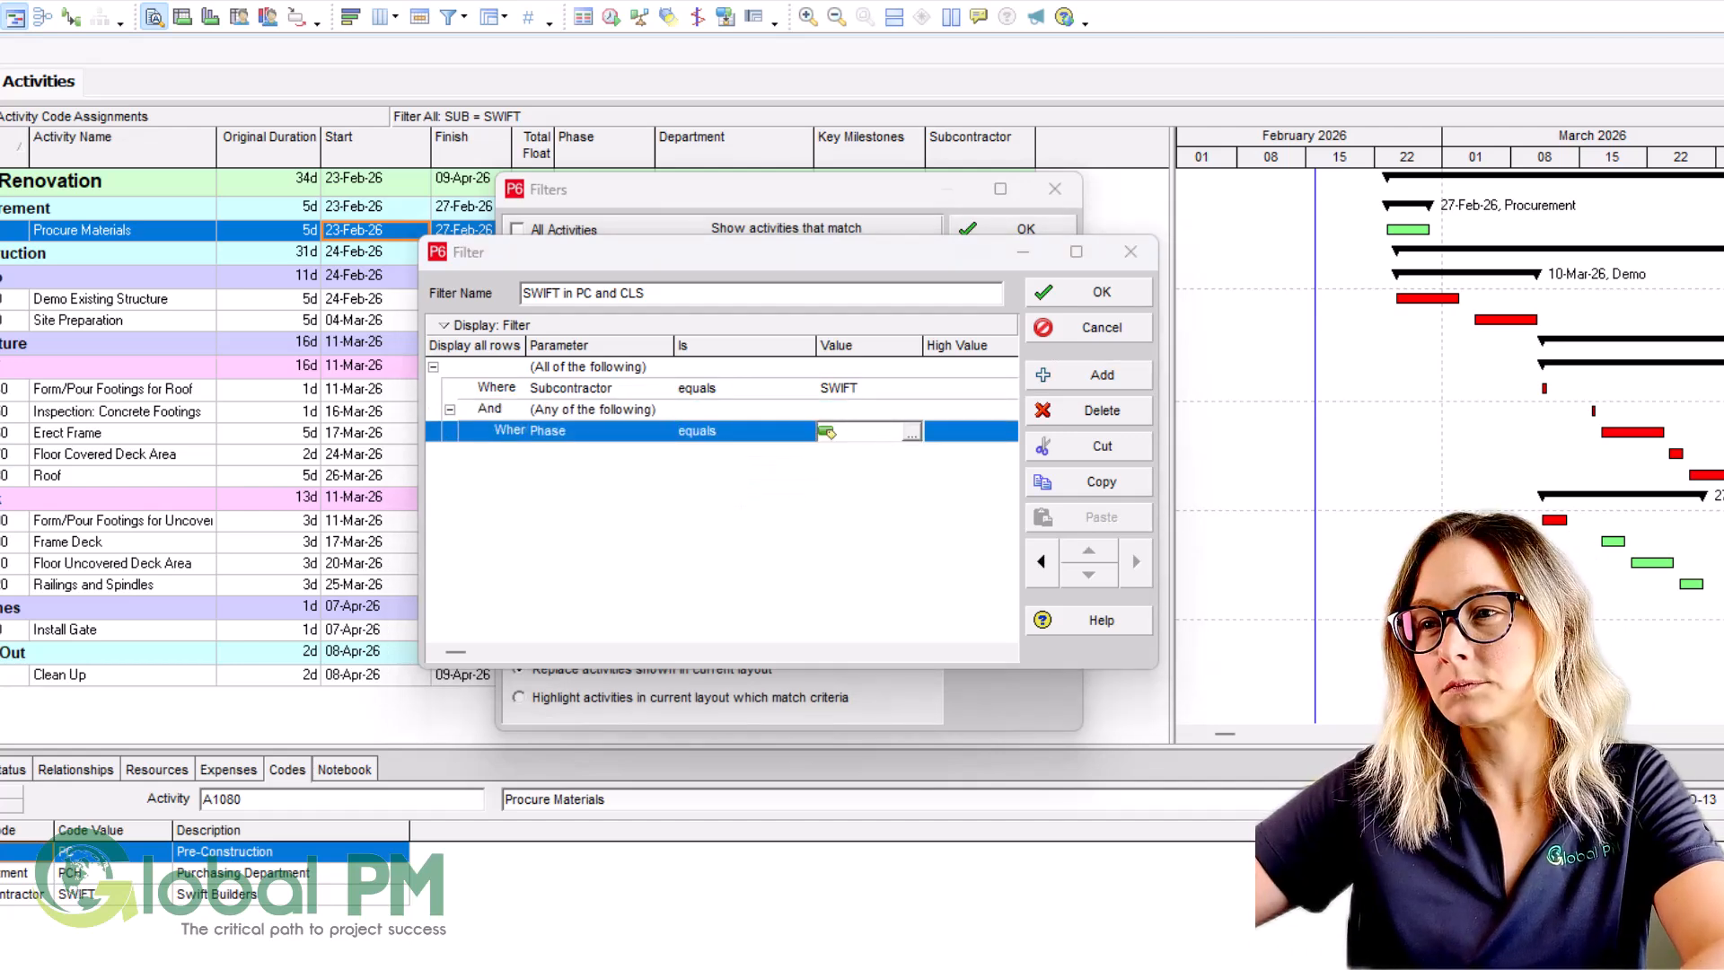
pyautogui.click(1090, 376)
pyautogui.click(662, 454)
pyautogui.click(578, 476)
pyautogui.click(869, 453)
pyautogui.click(913, 454)
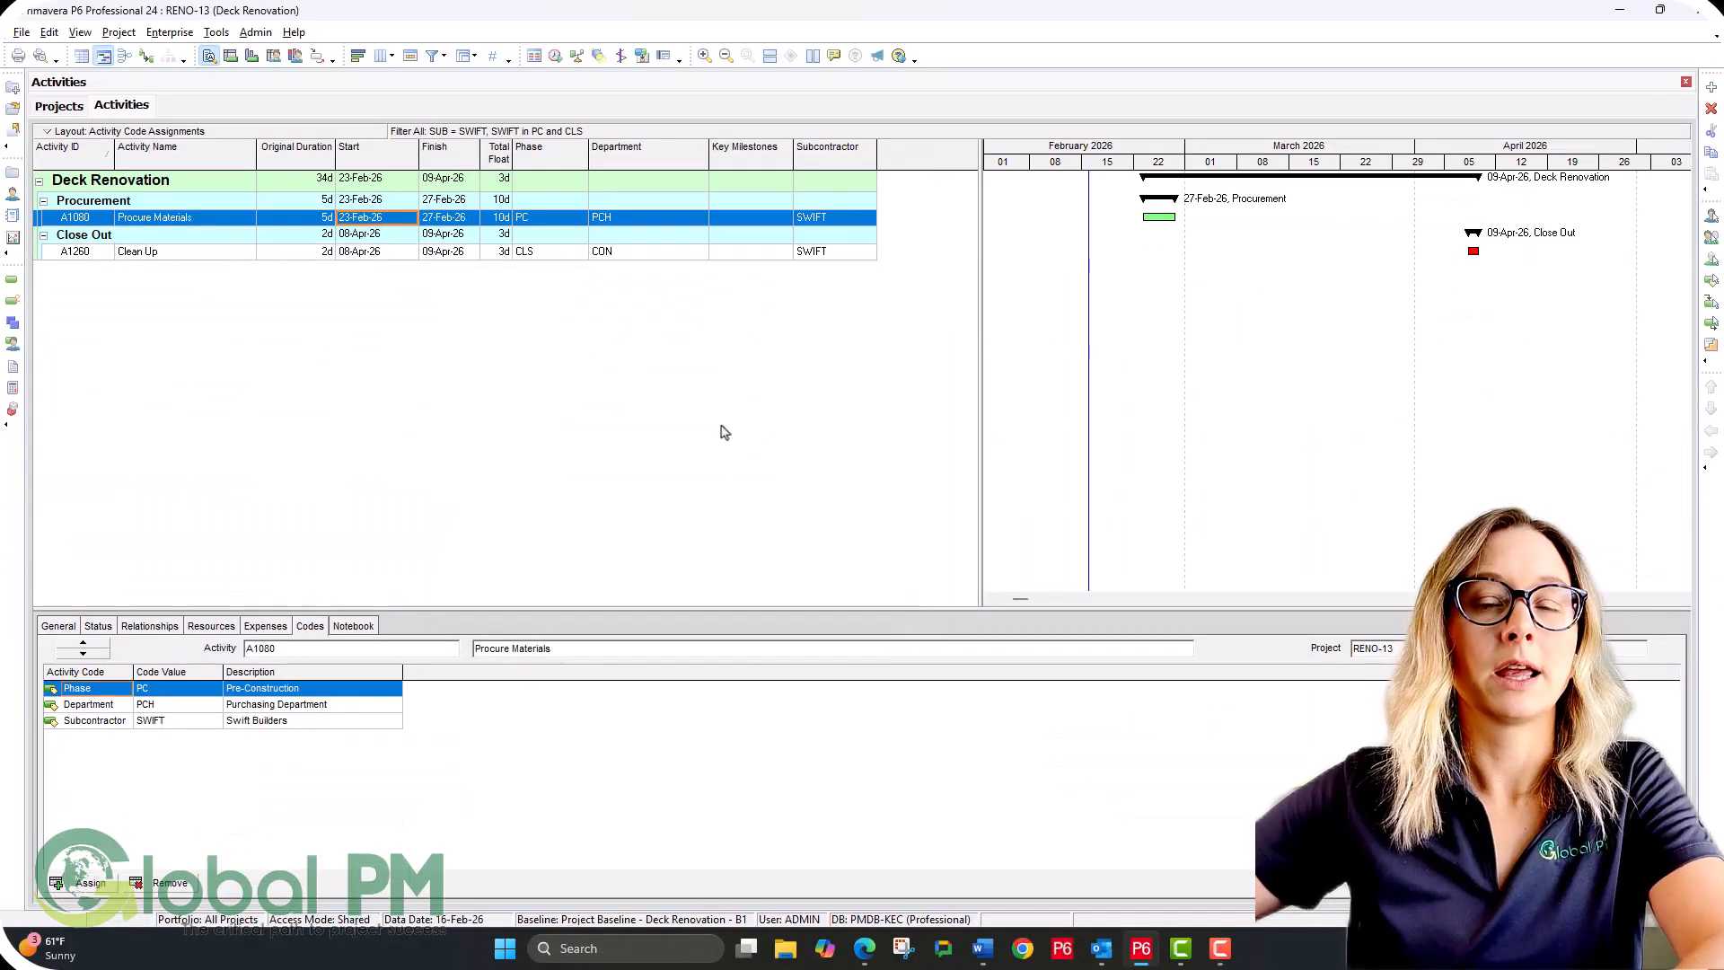